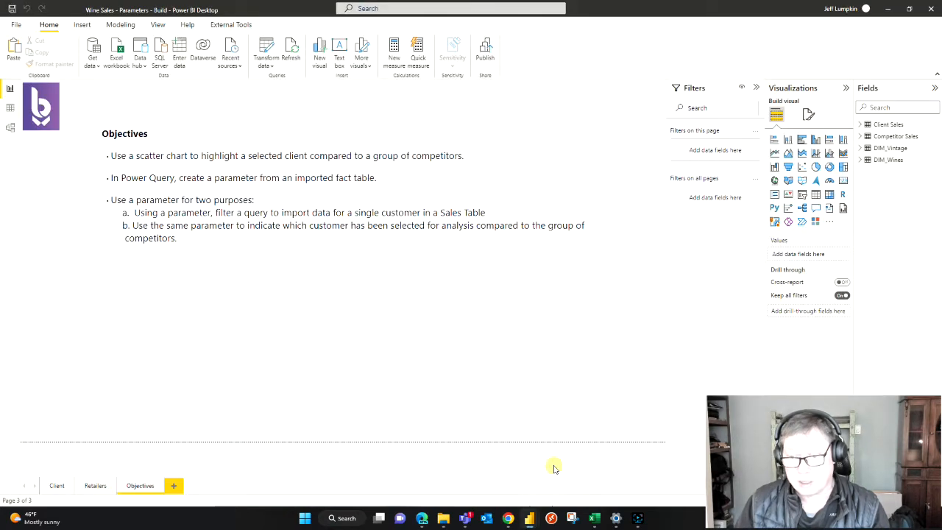
# Step: Examine the marker colours assigned to each retailer in the price by retailer and vintage year scatter chart on the Retailers page
pyautogui.click(94, 486)
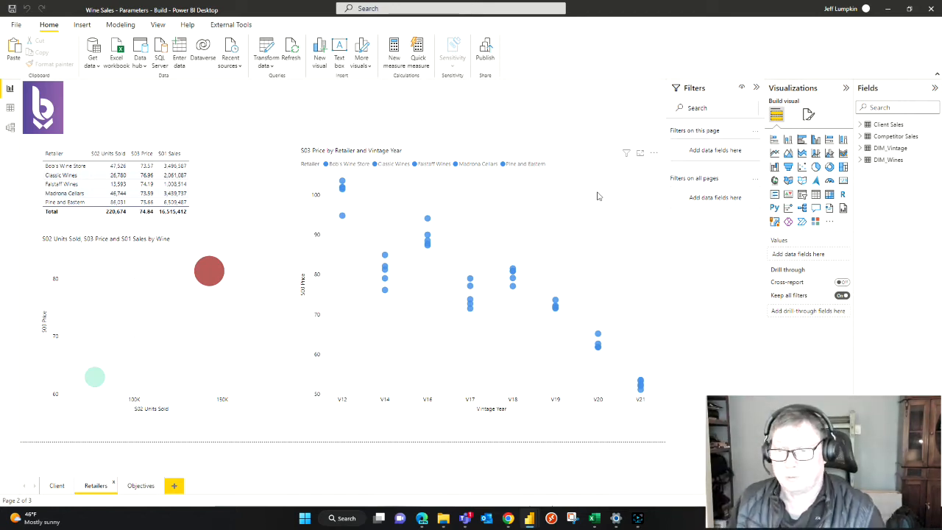
pyautogui.click(544, 151)
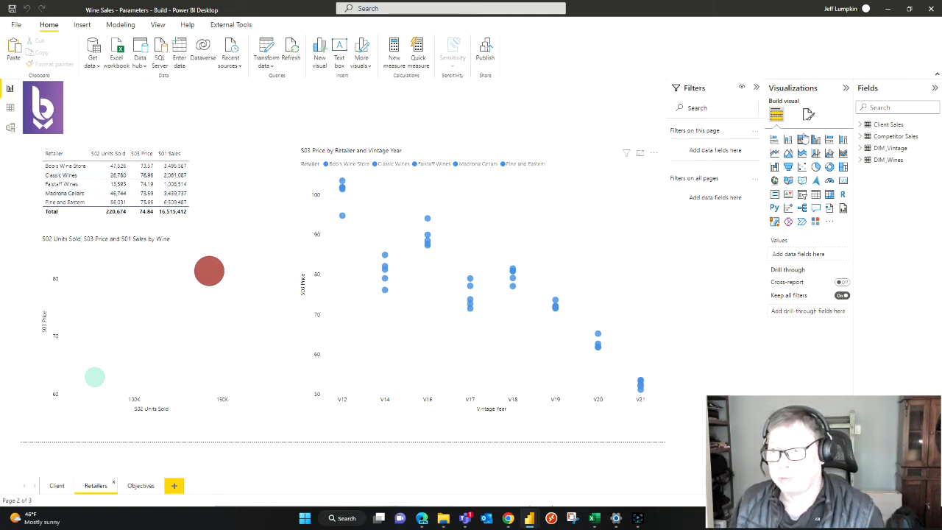
pyautogui.click(810, 115)
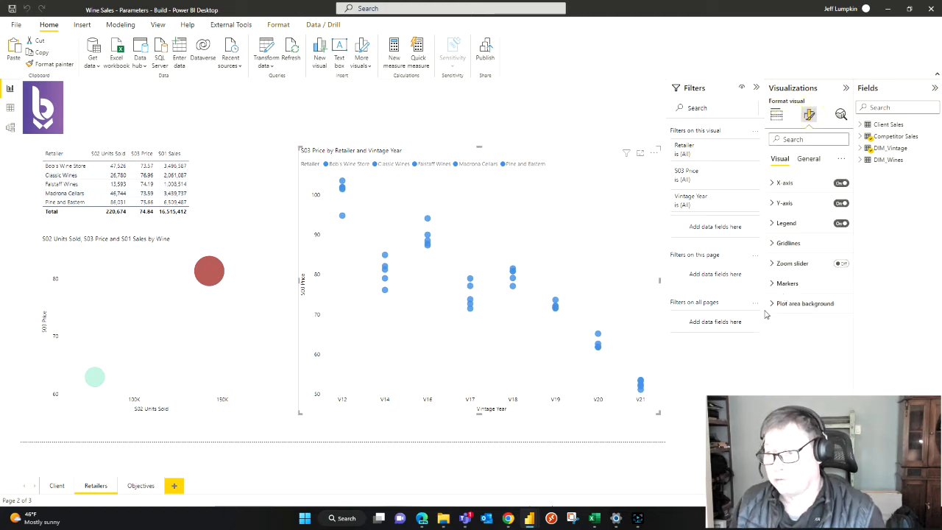
pyautogui.click(770, 285)
pyautogui.scroll(-3, 772, 288)
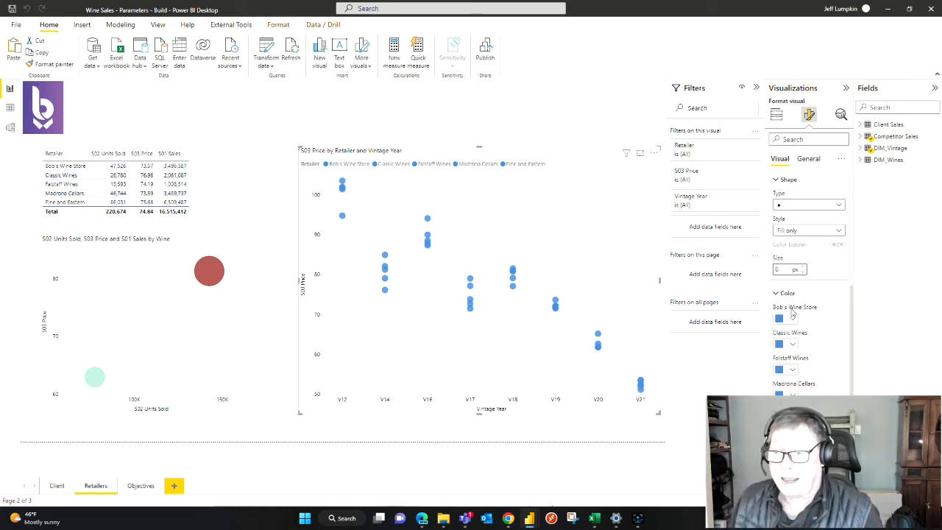
pyautogui.click(526, 116)
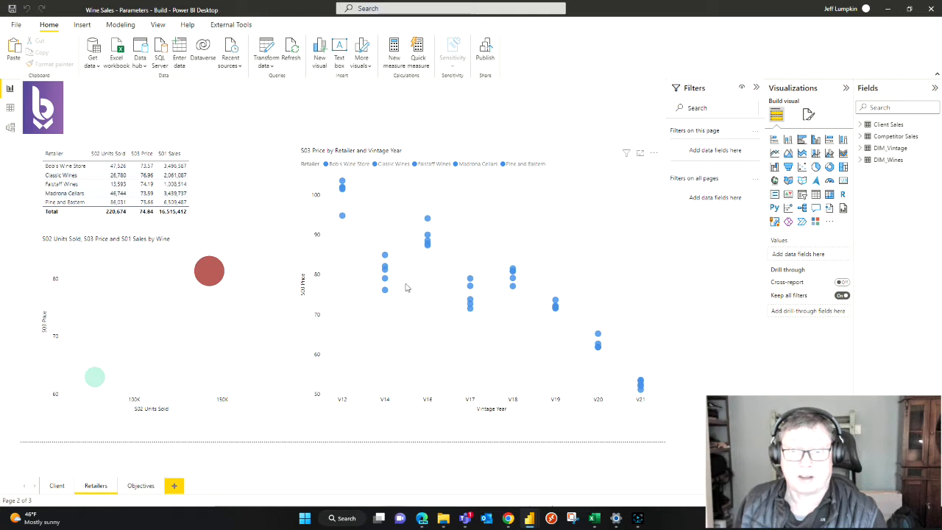
# Step: Review the Client report page and the goals listed on the Objectives page
pyautogui.click(57, 486)
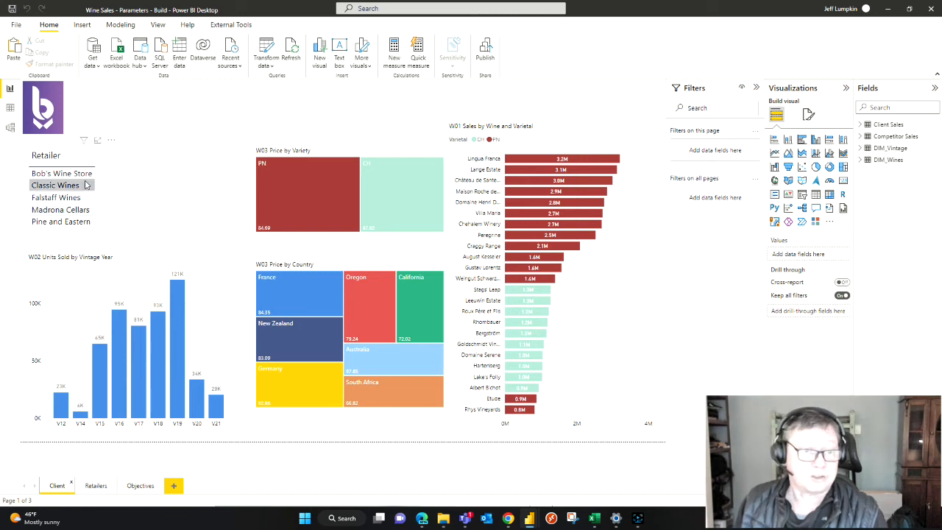
pyautogui.click(140, 486)
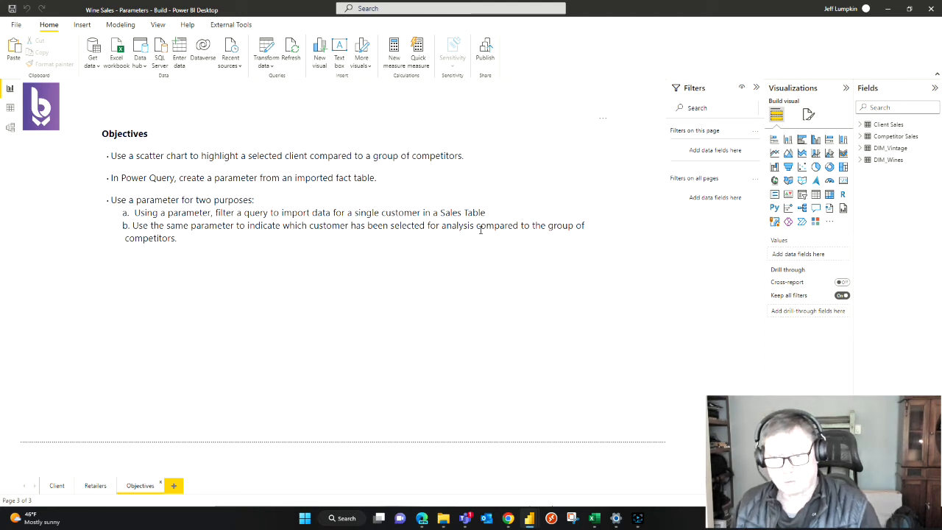
pyautogui.moveTo(532, 520)
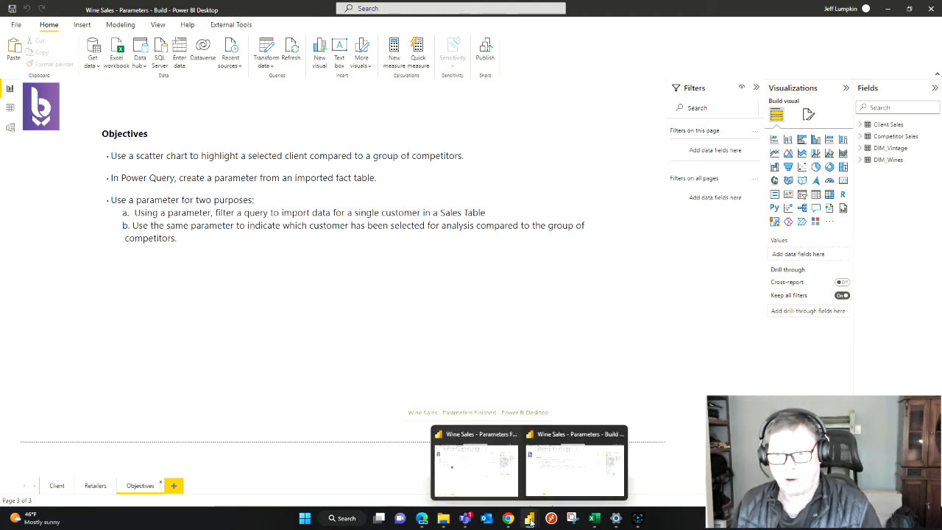
pyautogui.click(553, 490)
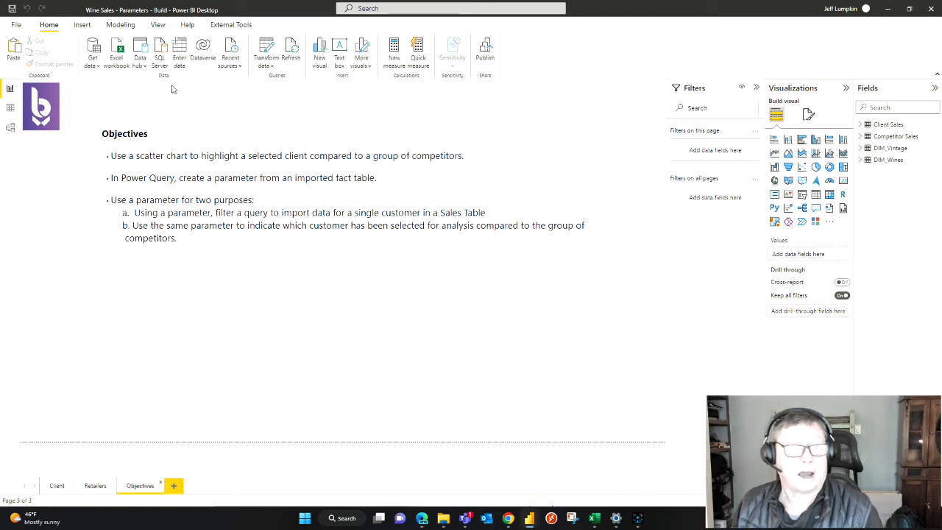
# Step: Open the queries for transformation and move the Index column after Retailer in the Client Sales query
pyautogui.click(268, 61)
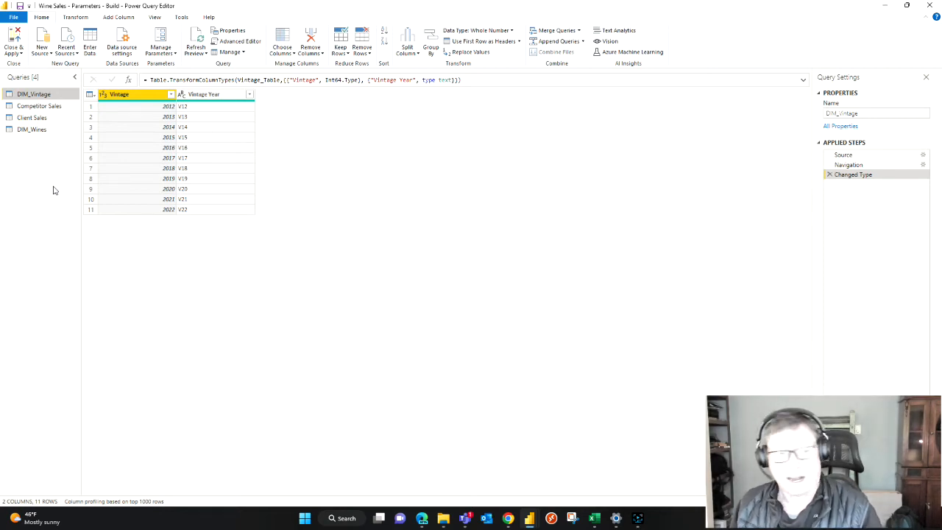
pyautogui.click(46, 120)
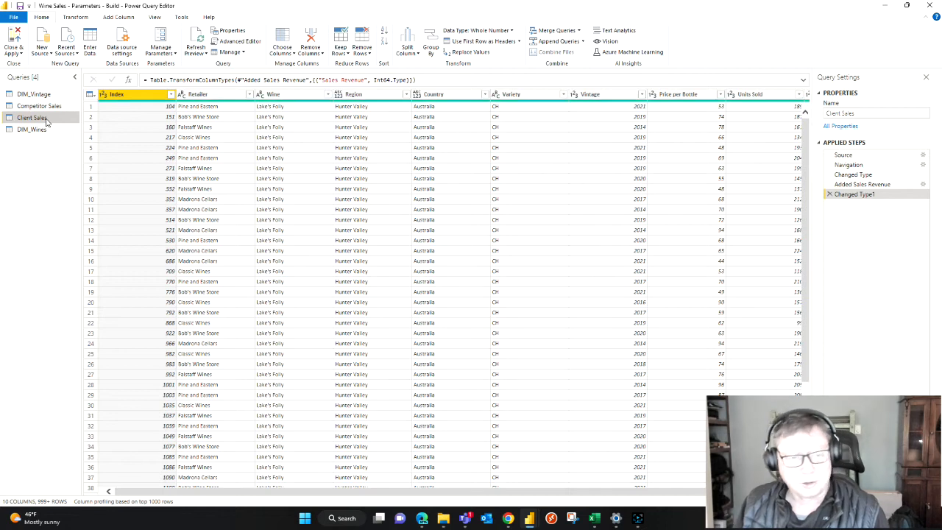
pyautogui.moveTo(136, 98); pyautogui.dragTo(223, 106)
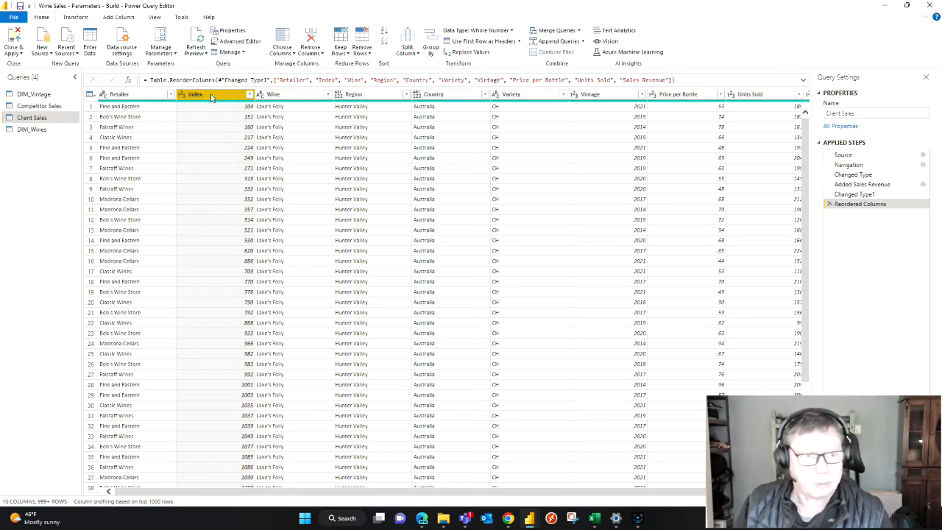
# Step: Duplicate the Client Sales query and remove every column except Retailer from the copy
pyautogui.rightClick(21, 120)
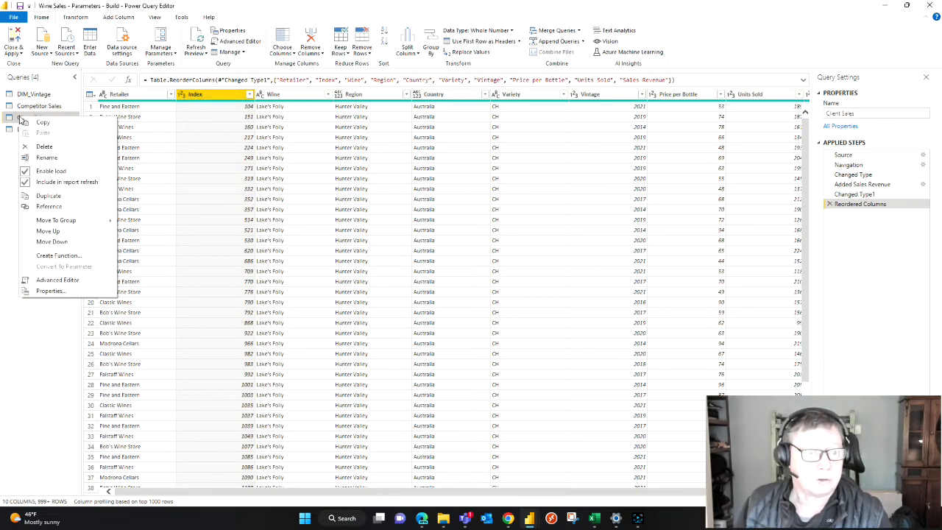
pyautogui.click(48, 195)
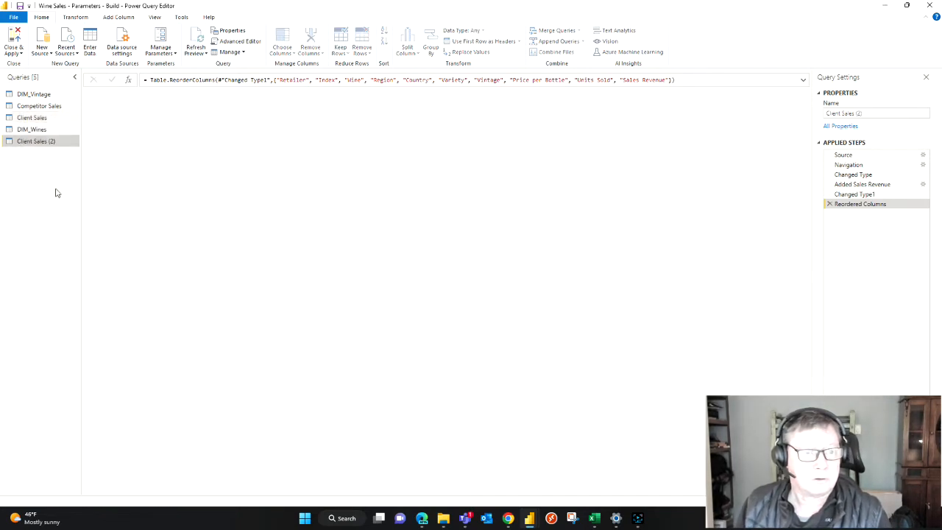
pyautogui.click(208, 96)
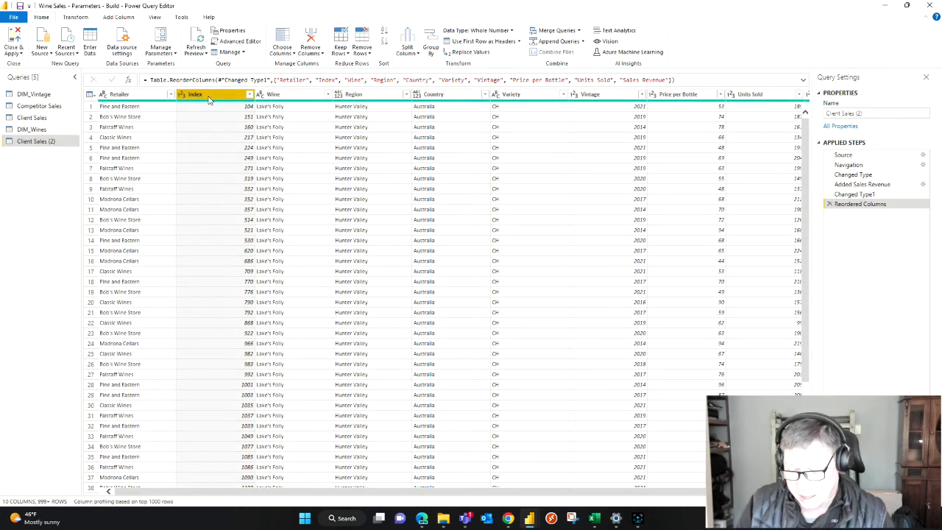
pyautogui.hotkey('shift', 'End')
pyautogui.rightClick(215, 97)
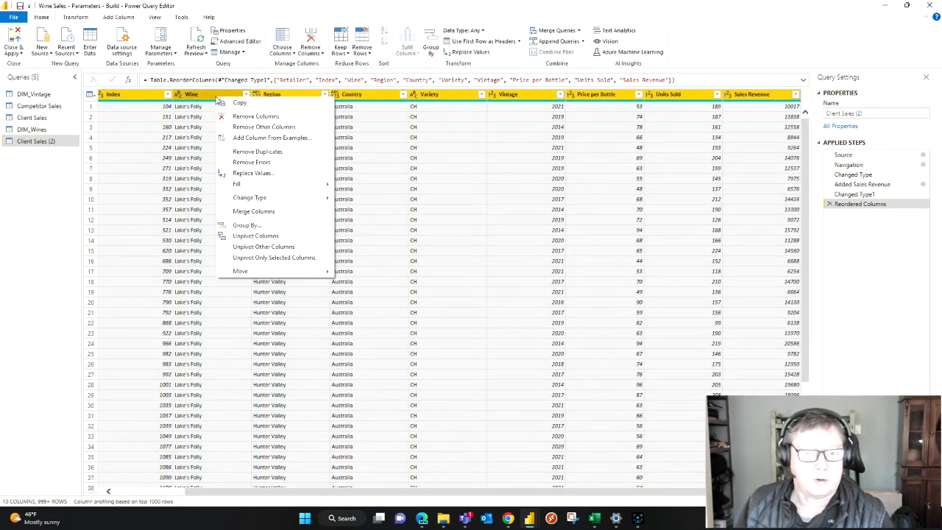
pyautogui.click(249, 116)
# Step: Remove duplicates from the Retailer column of the duplicated query and sort it in ascending order
pyautogui.rightClick(143, 99)
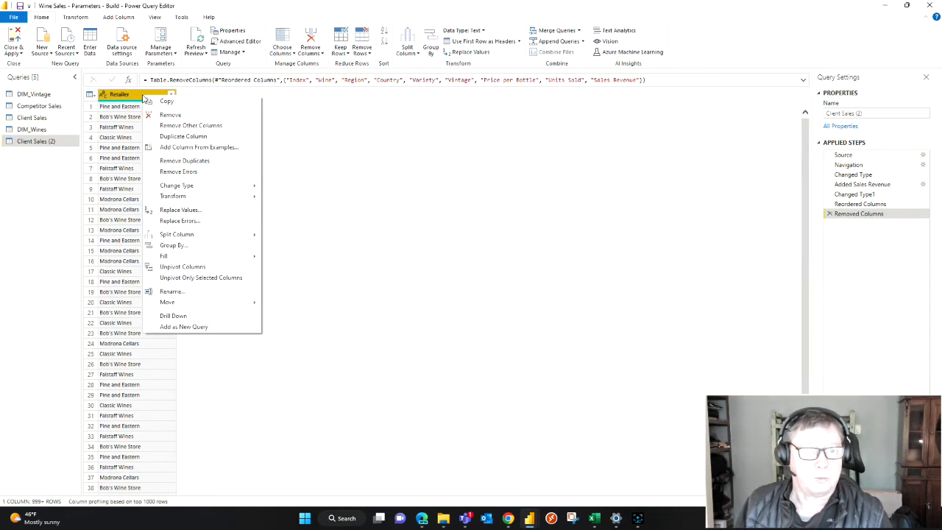
pyautogui.click(180, 160)
pyautogui.click(172, 95)
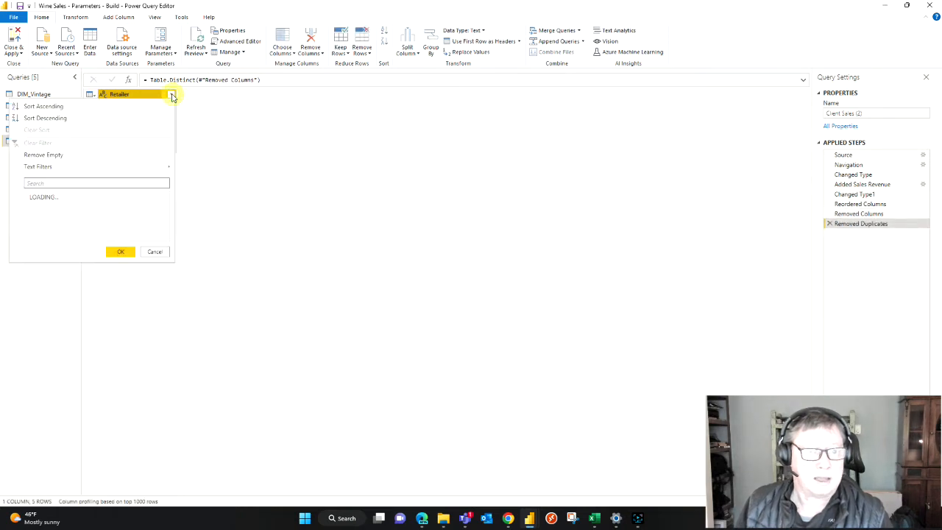
pyautogui.click(80, 106)
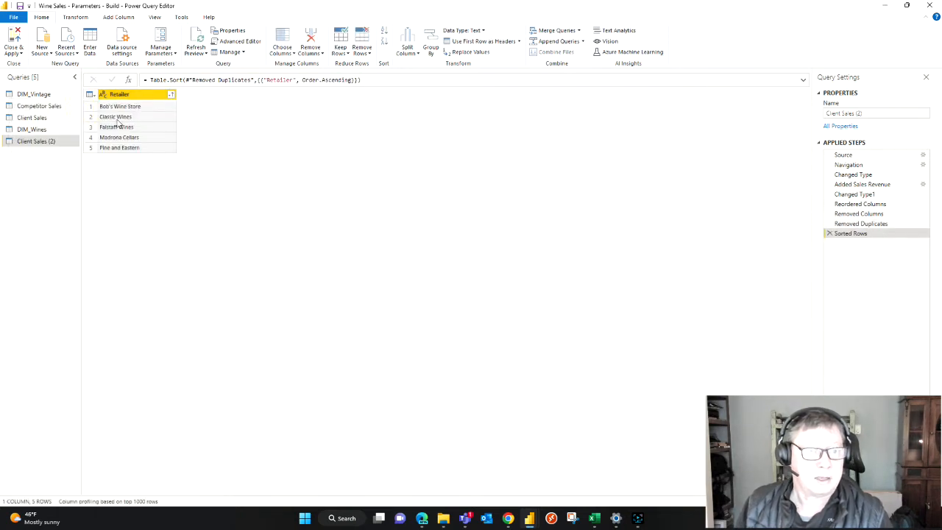
# Step: Rename the duplicated query as Client List
pyautogui.click(871, 114)
pyautogui.hotkey('ctrl', 'shift', 'Left')
pyautogui.write('List')
pyautogui.press('Return')
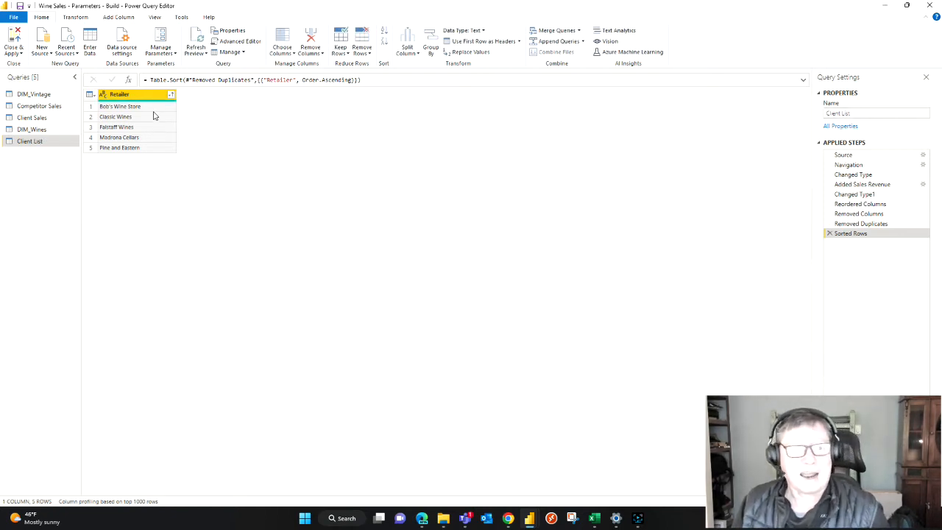
pyautogui.moveTo(153, 103)
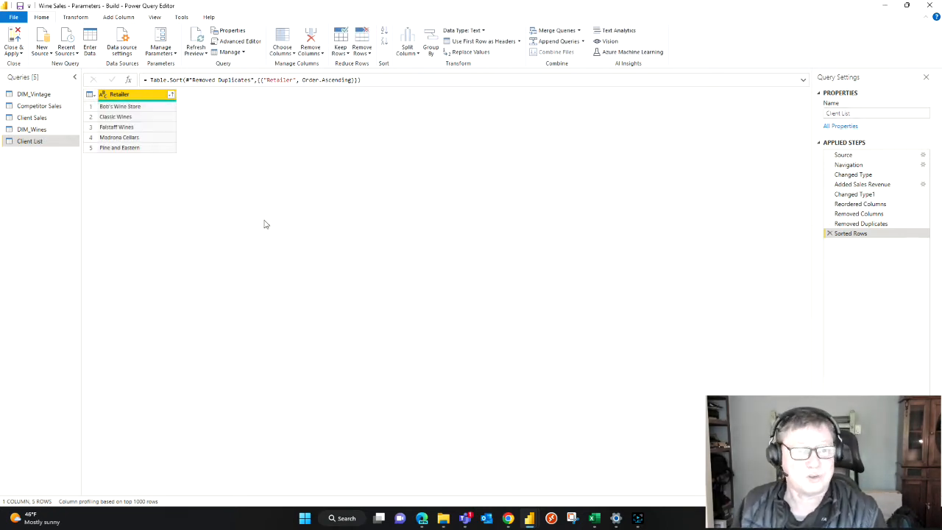
pyautogui.click(159, 51)
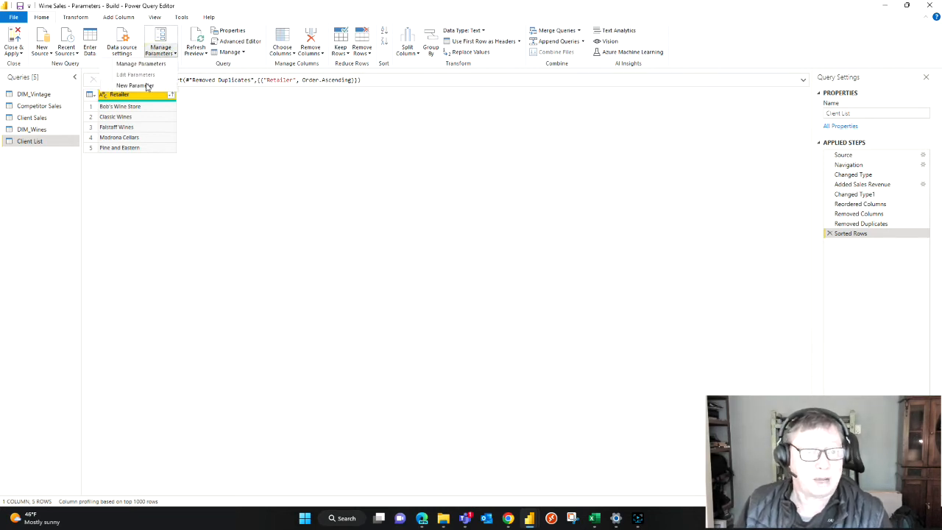
pyautogui.click(146, 85)
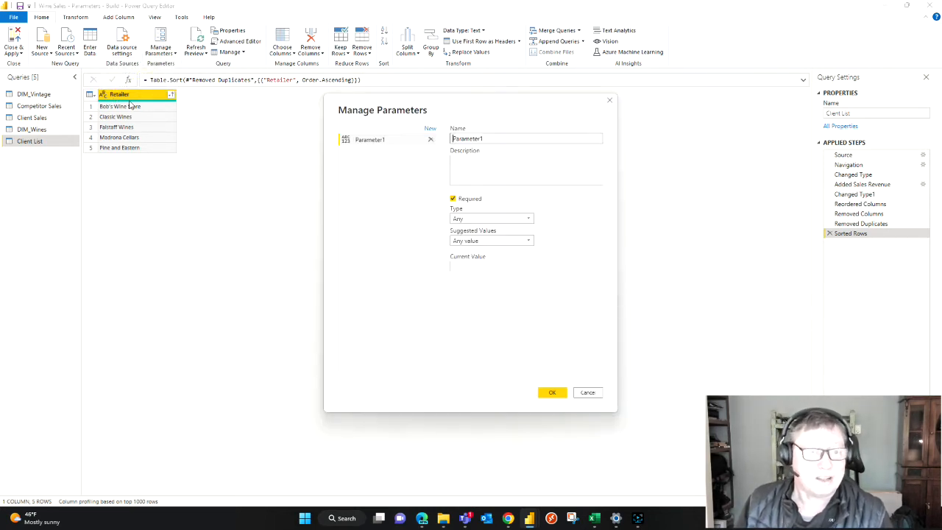
pyautogui.click(529, 241)
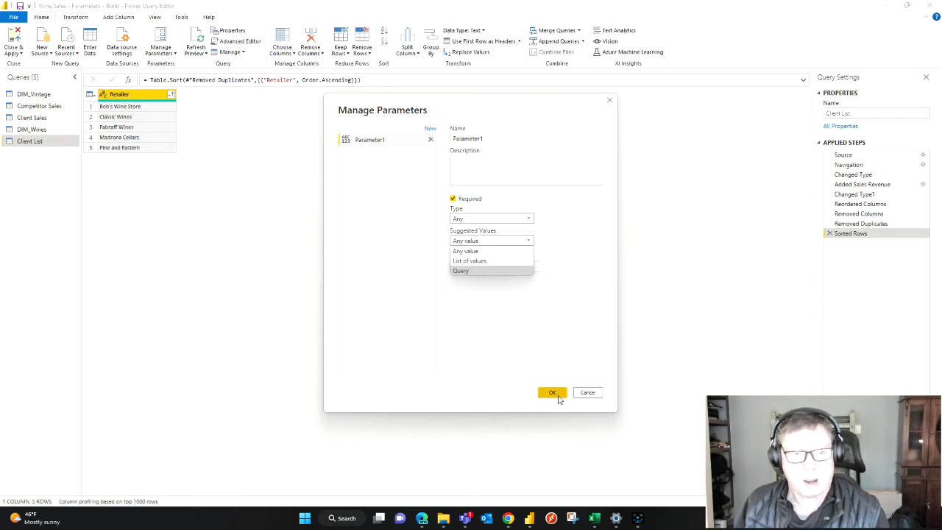
pyautogui.click(586, 394)
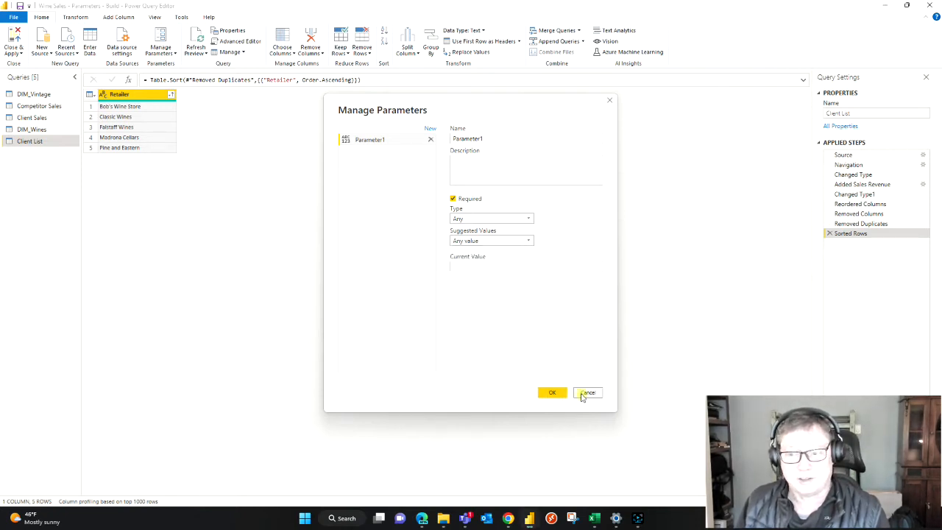
pyautogui.click(586, 394)
# Step: Add the Retailer column of the Client List query as a new list query
pyautogui.rightClick(125, 95)
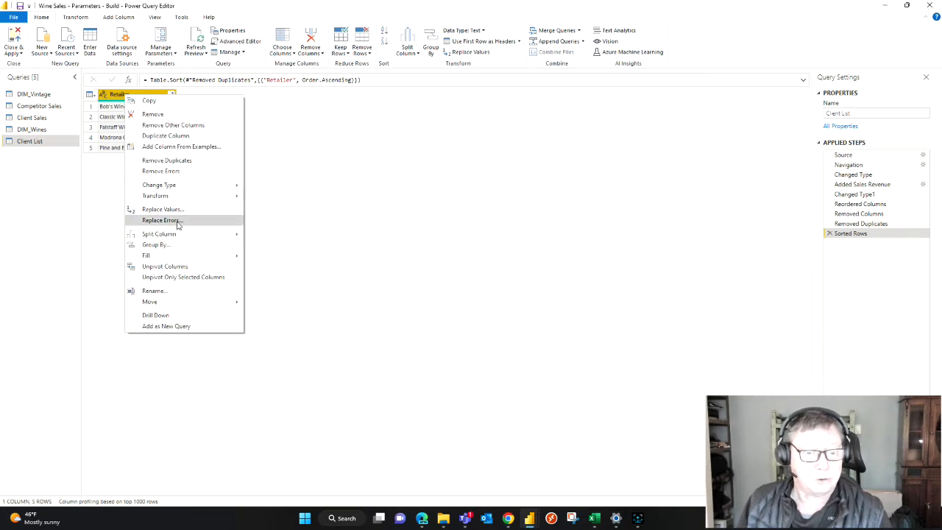
pyautogui.click(193, 328)
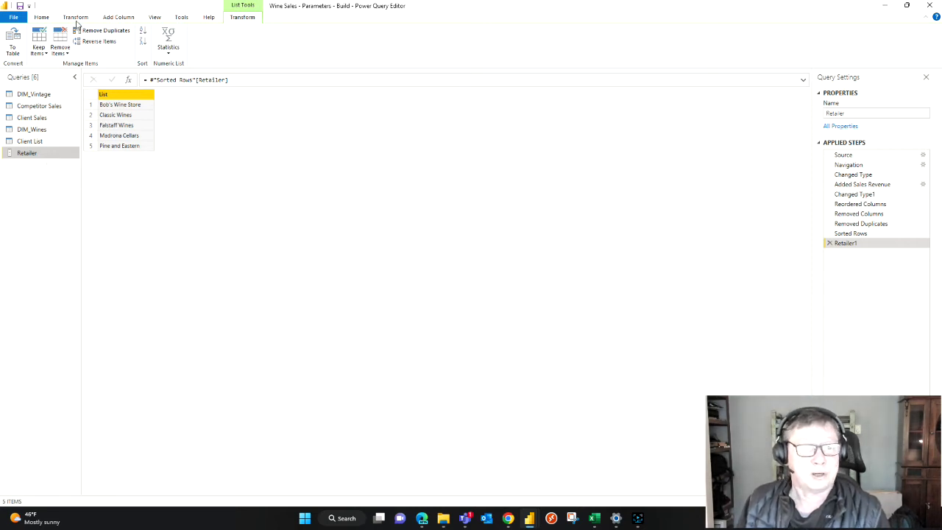
# Step: Start a new parameter named SelectClient and set its type to Text
pyautogui.click(41, 17)
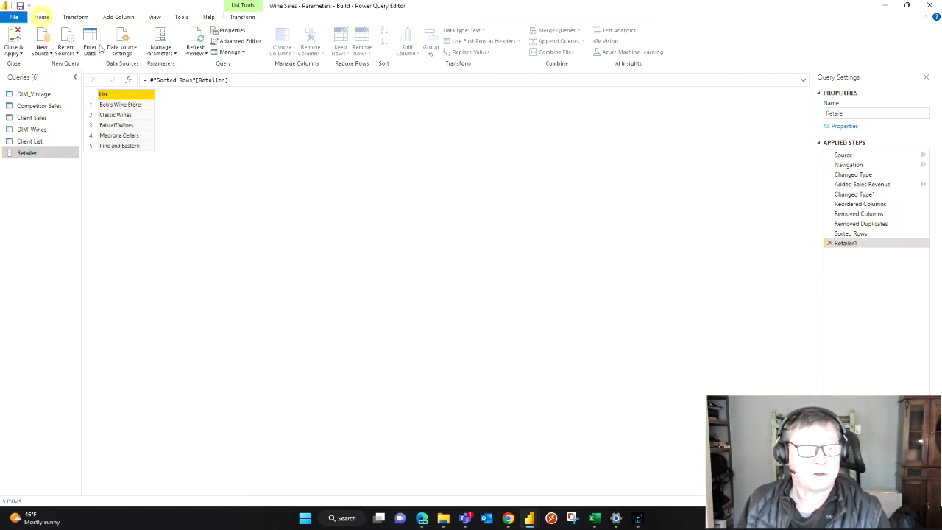
pyautogui.click(162, 53)
pyautogui.click(160, 89)
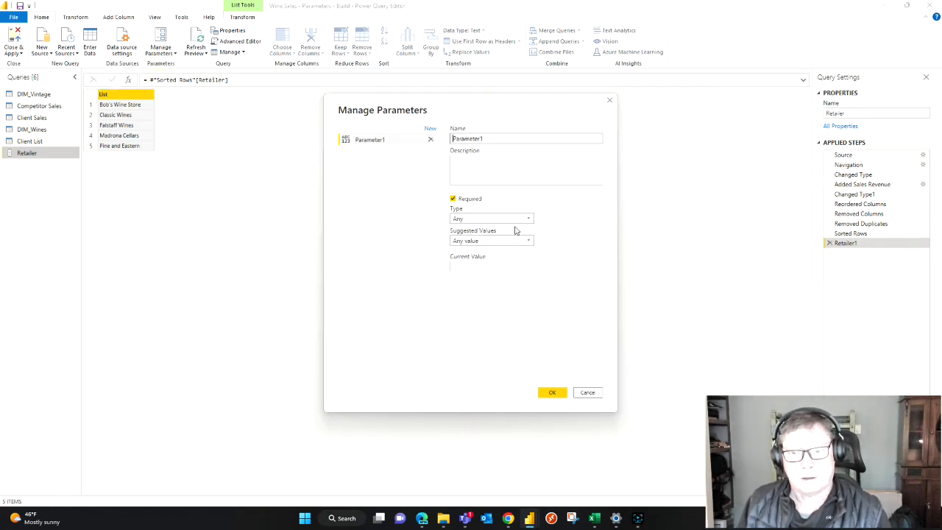
pyautogui.doubleClick(483, 139)
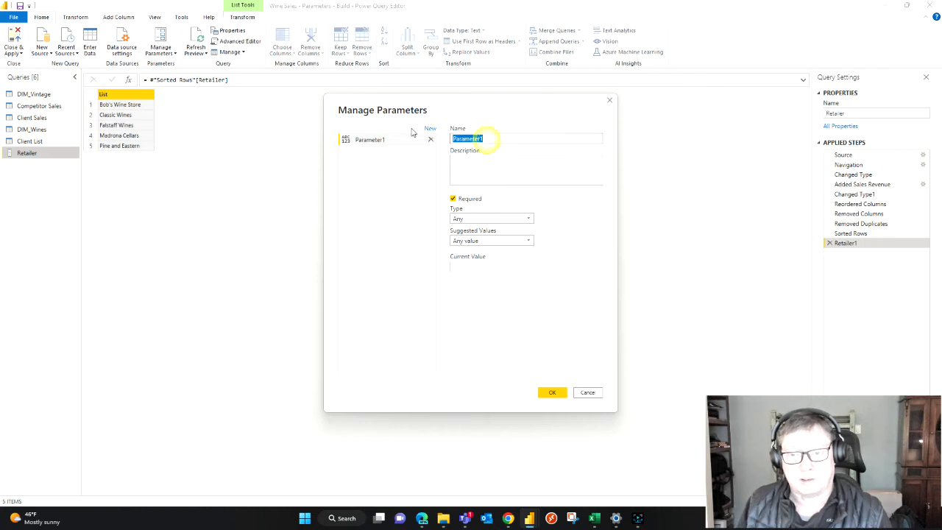
pyautogui.write('SelectClient')
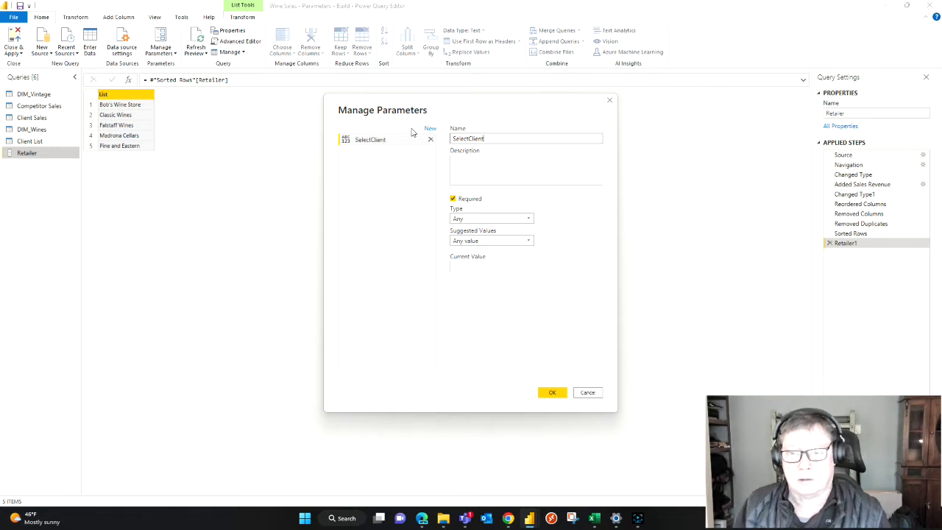
pyautogui.click(530, 219)
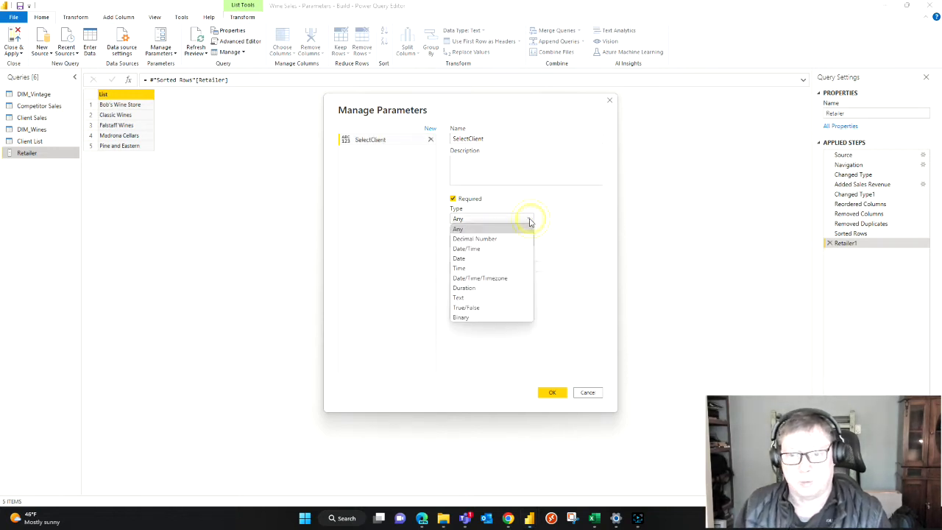
pyautogui.click(464, 298)
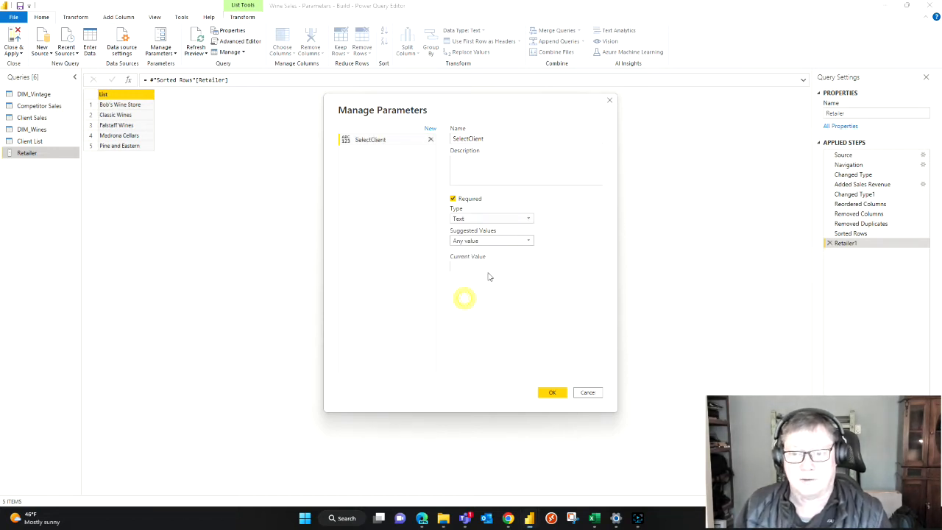
# Step: Have the SelectClient parameter take its suggested values from a query, using the Retailer list
pyautogui.click(531, 243)
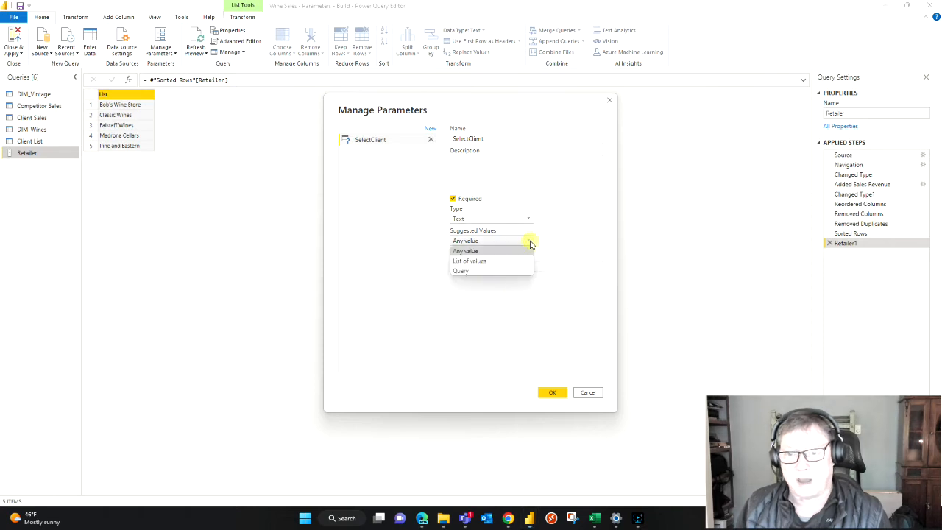
pyautogui.click(490, 262)
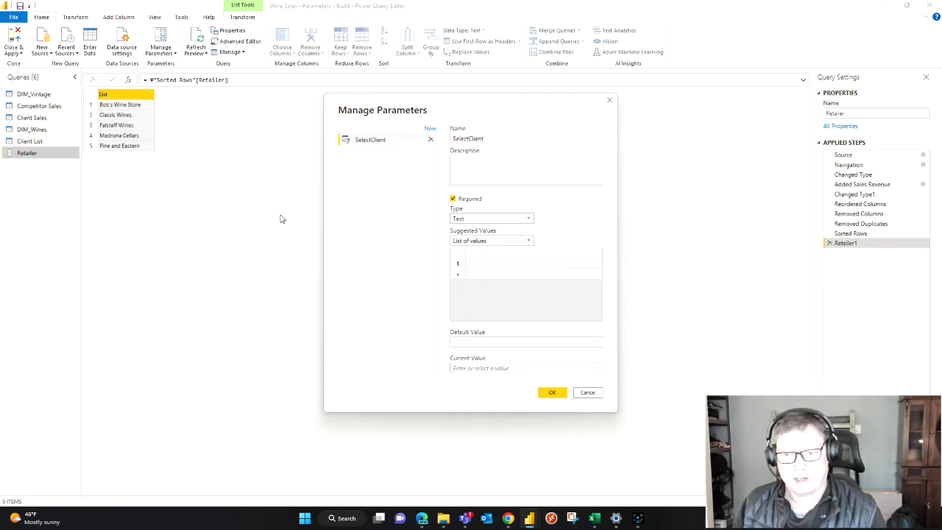
pyautogui.click(530, 240)
pyautogui.click(496, 274)
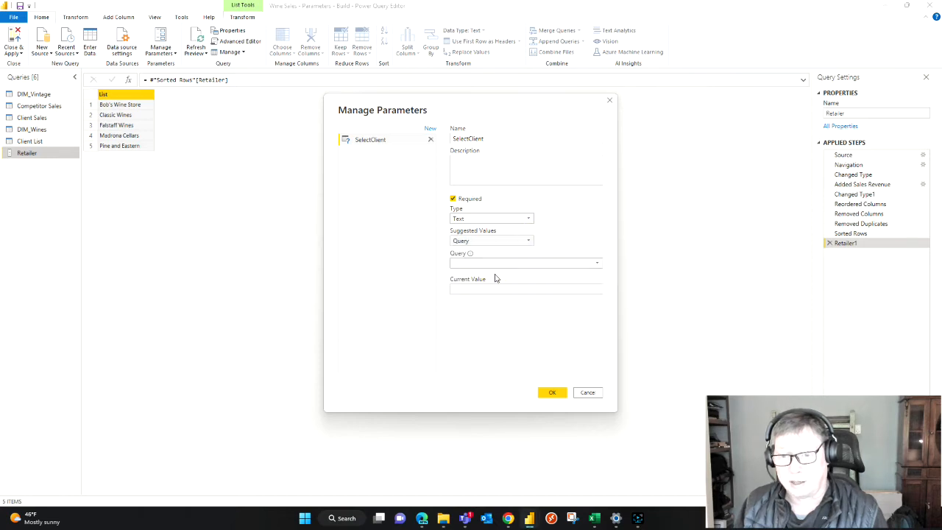
pyautogui.click(598, 263)
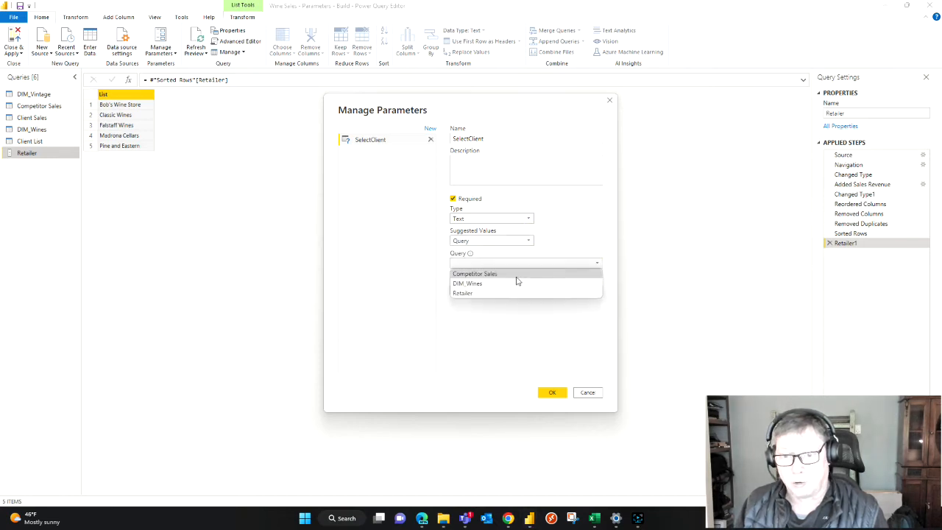
pyautogui.click(475, 294)
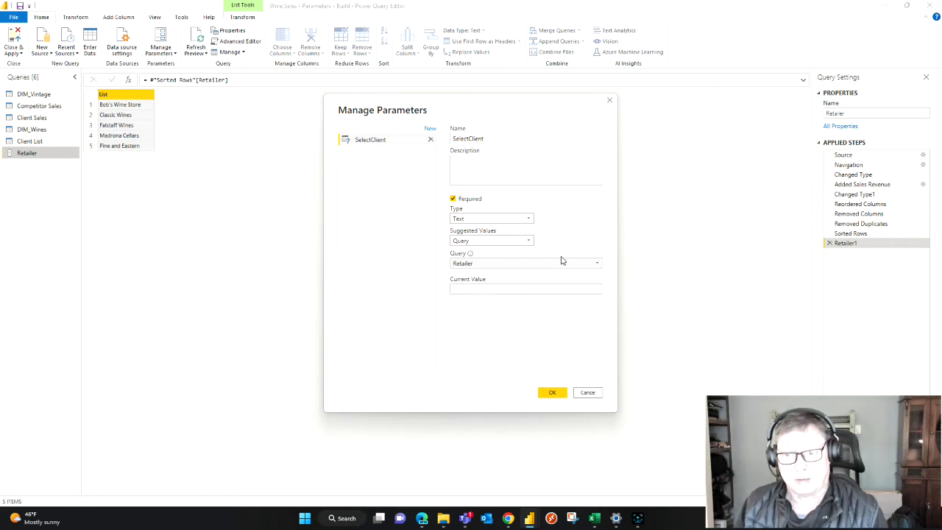
# Step: Set the SelectClient parameter's current value to Classic Wines and create the parameter
pyautogui.click(565, 286)
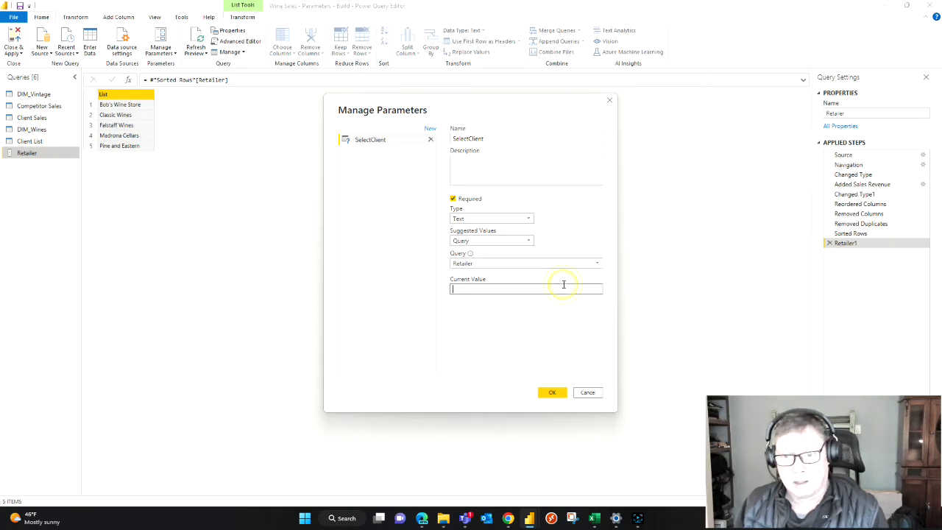
pyautogui.write('Classic Wines')
pyautogui.press('Return')
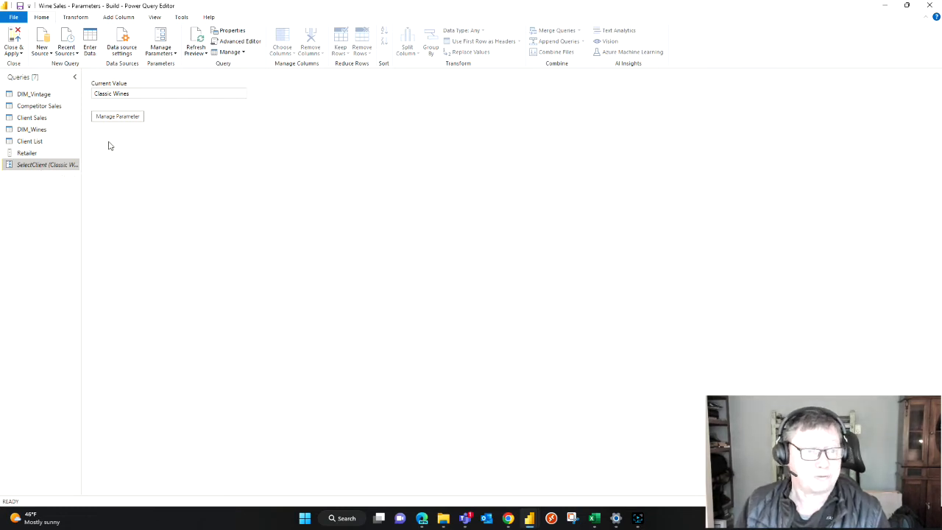
# Step: Filter the Client Sales query to rows where Retailer equals the SelectClient parameter
pyautogui.click(33, 117)
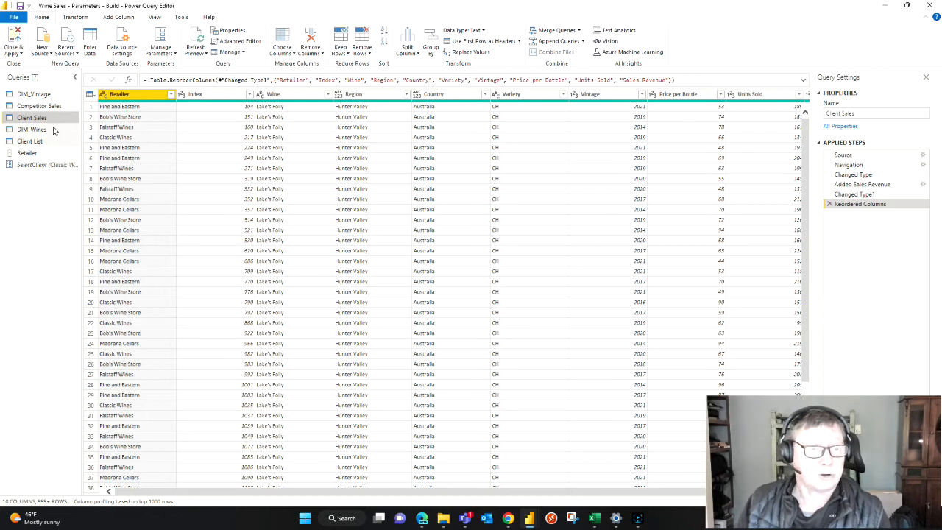
pyautogui.click(173, 96)
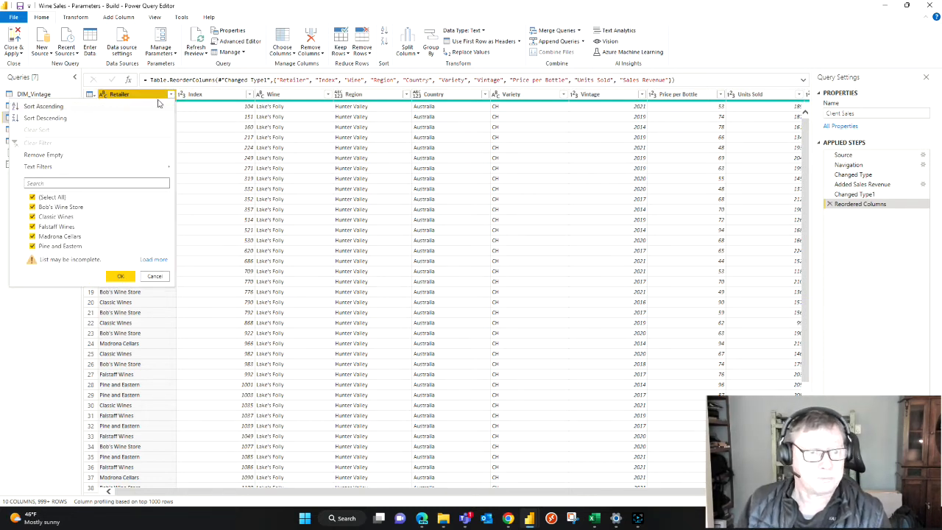
pyautogui.moveTo(142, 172)
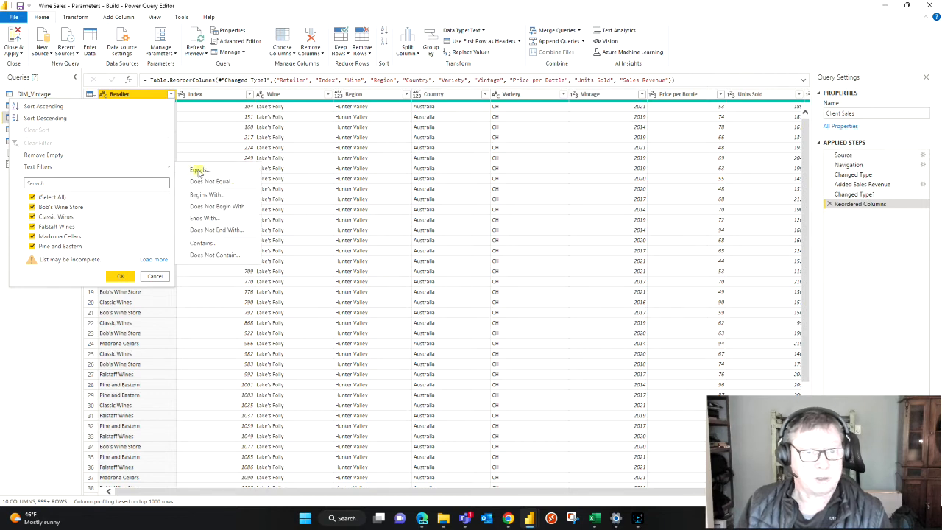
pyautogui.click(197, 170)
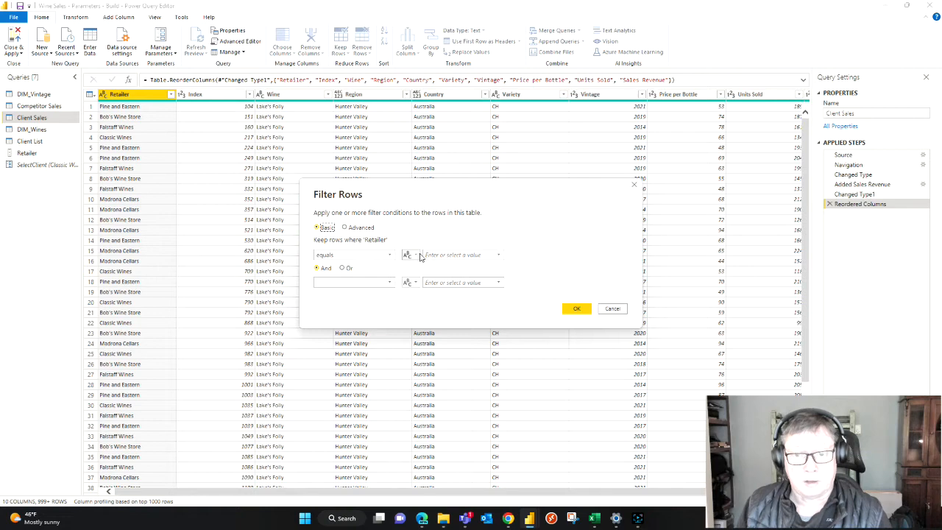
pyautogui.click(417, 255)
pyautogui.click(432, 278)
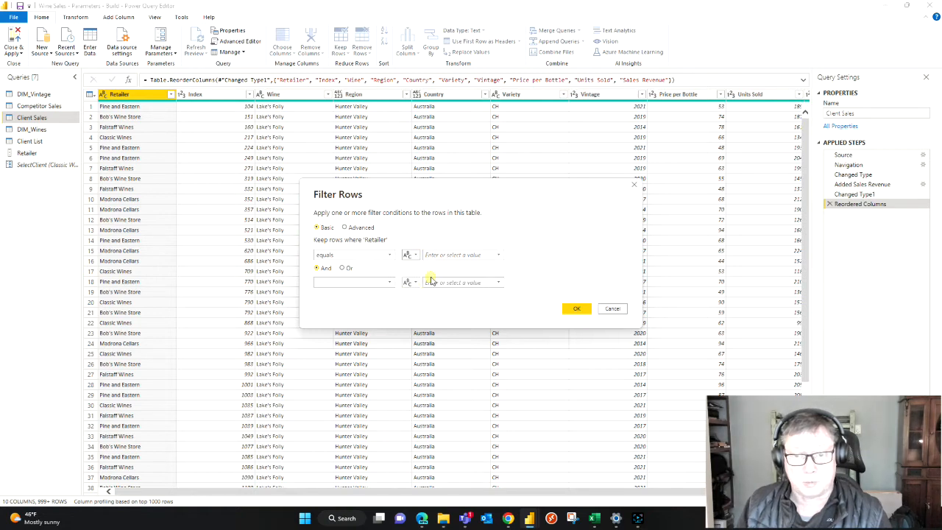
pyautogui.click(576, 309)
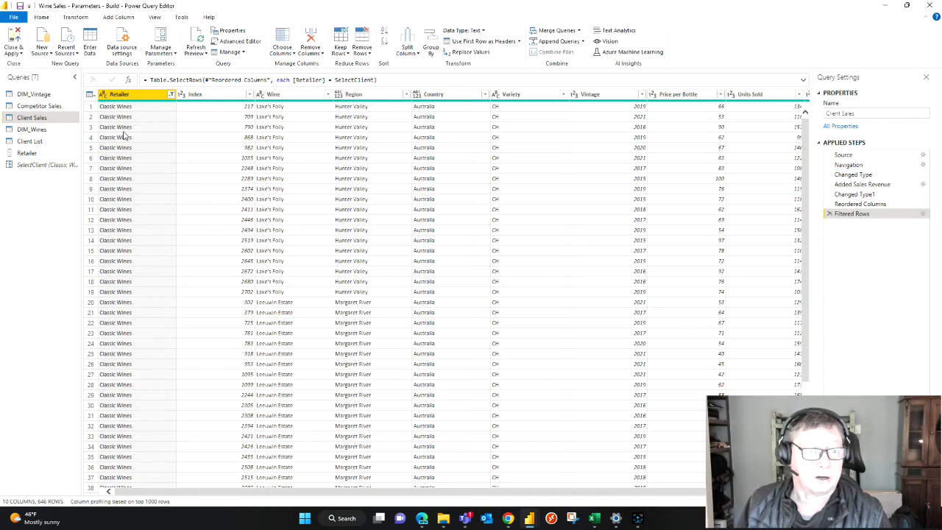
# Step: Check the Retailer filter values in Client Sales and look through the retailers in the Competitor Sales query
pyautogui.click(171, 95)
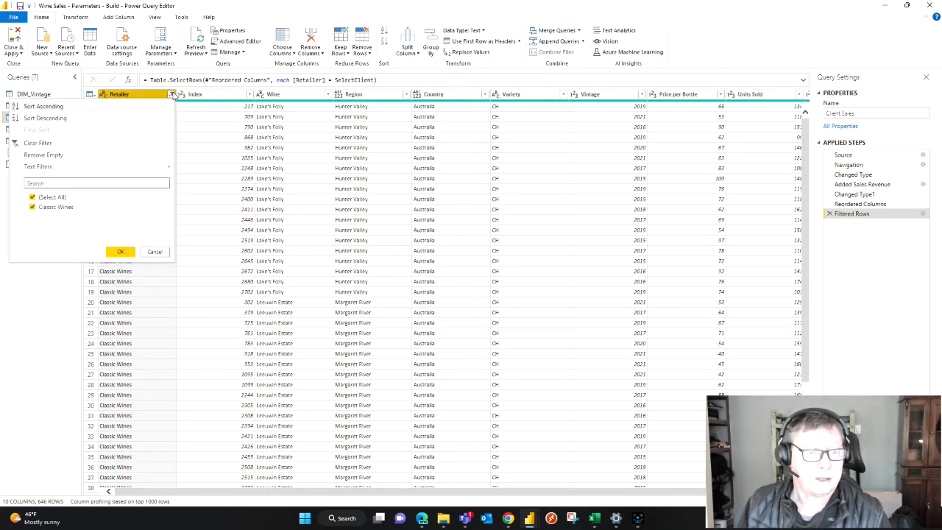
pyautogui.click(156, 253)
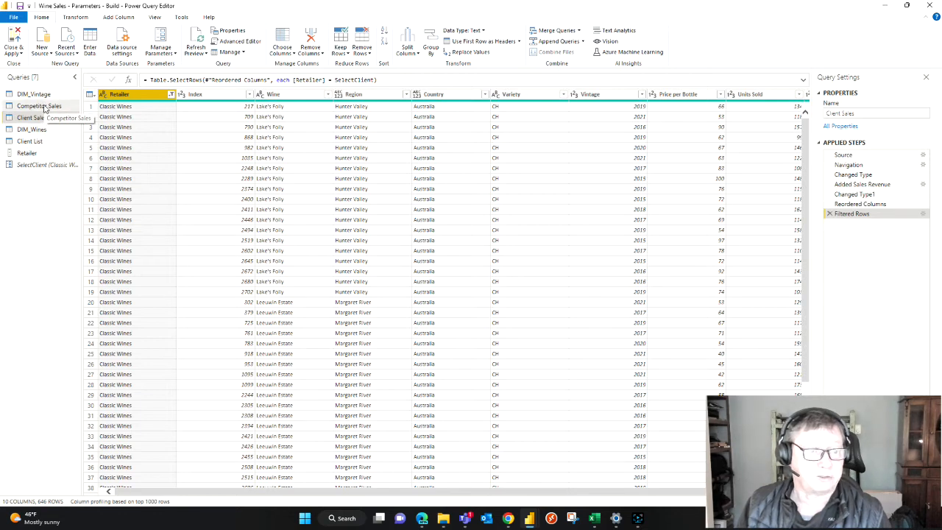
pyautogui.click(48, 106)
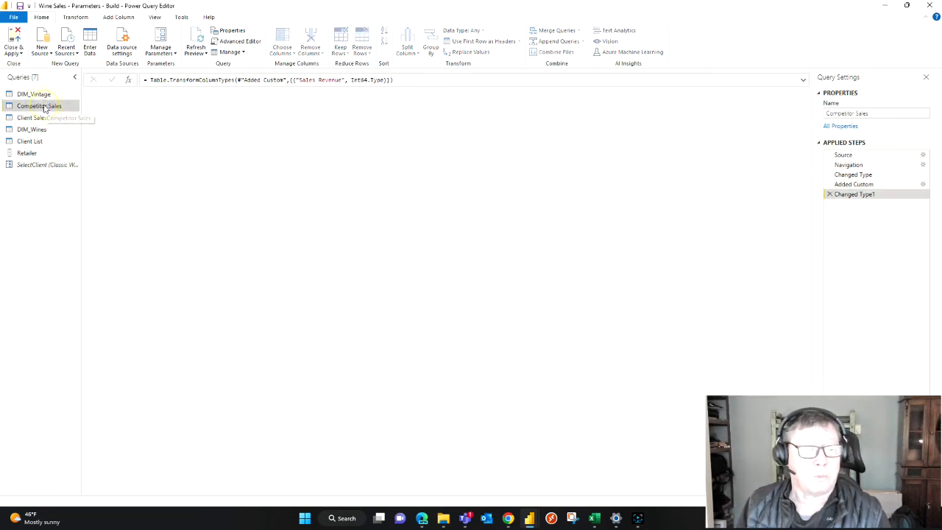
pyautogui.scroll(-20, 239, 183)
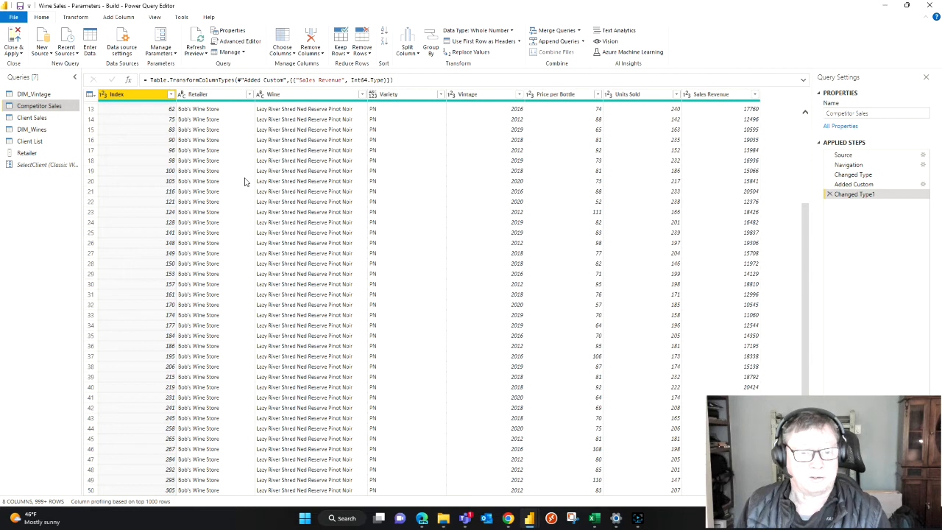
pyautogui.scroll(-20, 229, 192)
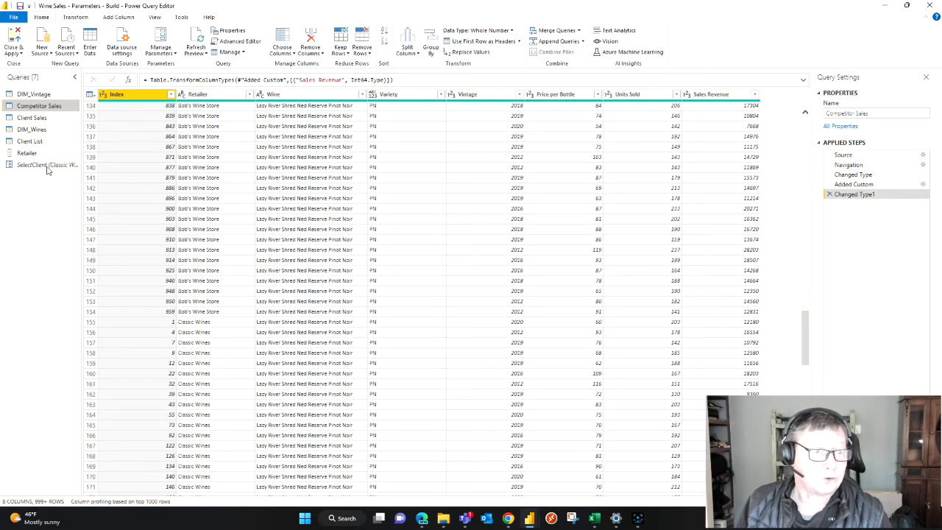
# Step: Add a custom index column to the Client List query with starting index 1 and increment 0
pyautogui.click(31, 142)
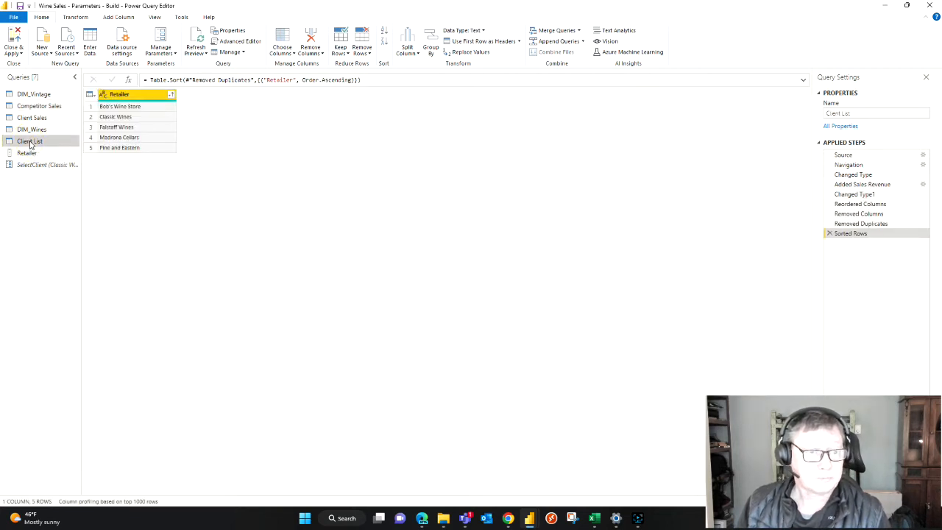
pyautogui.click(119, 17)
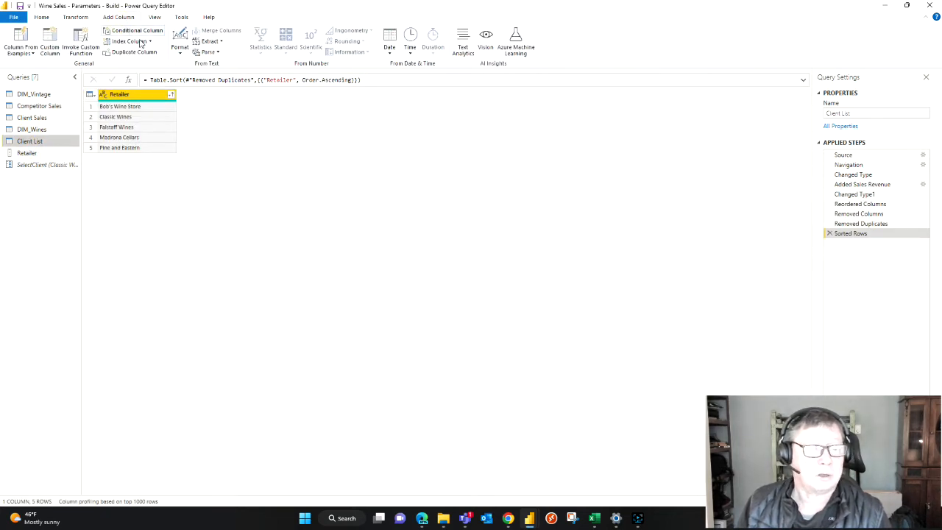
pyautogui.click(149, 41)
pyautogui.click(143, 73)
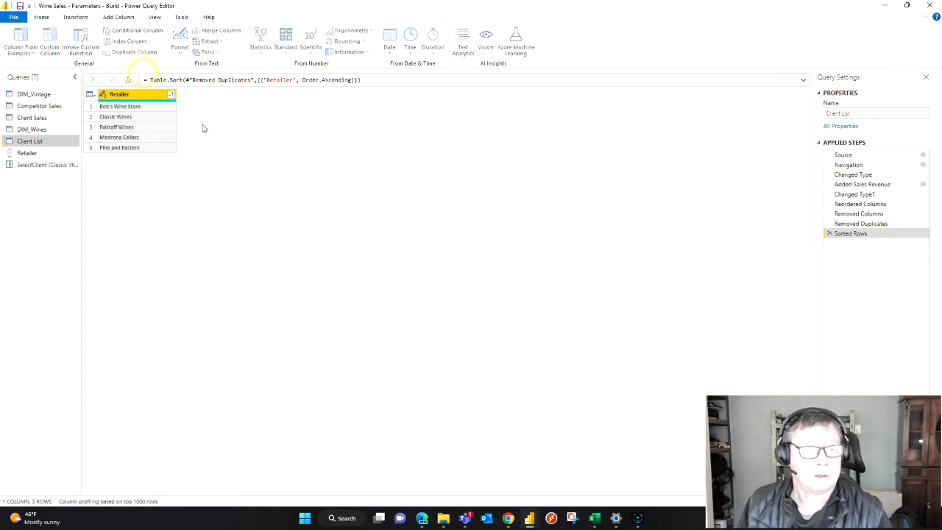
pyautogui.click(341, 271)
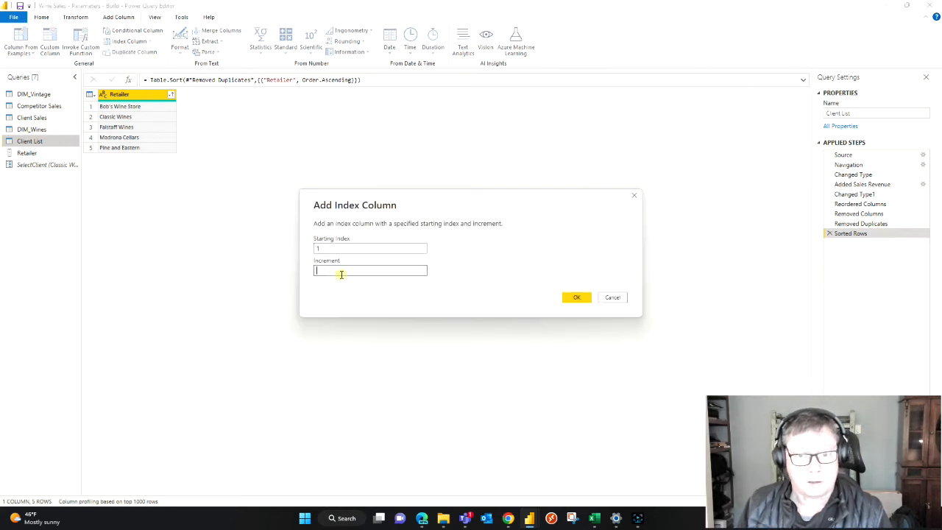
pyautogui.write('0')
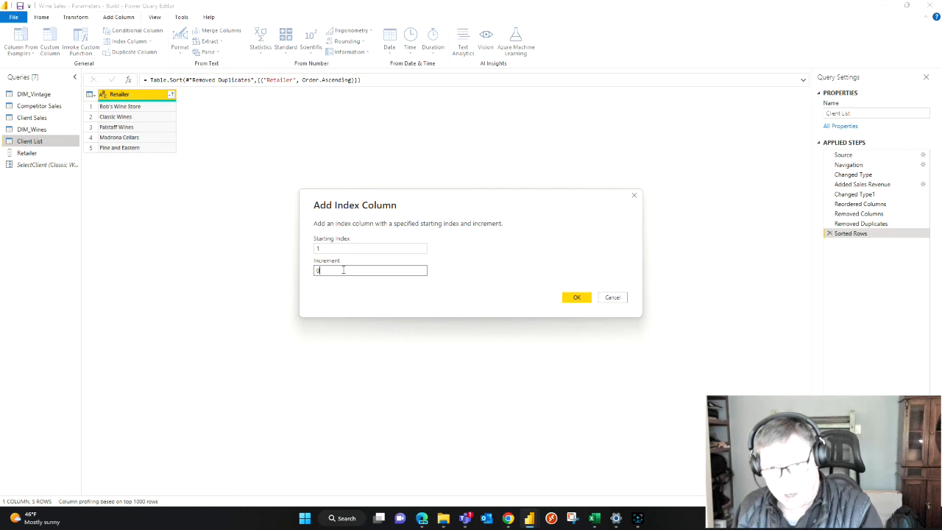
pyautogui.click(578, 297)
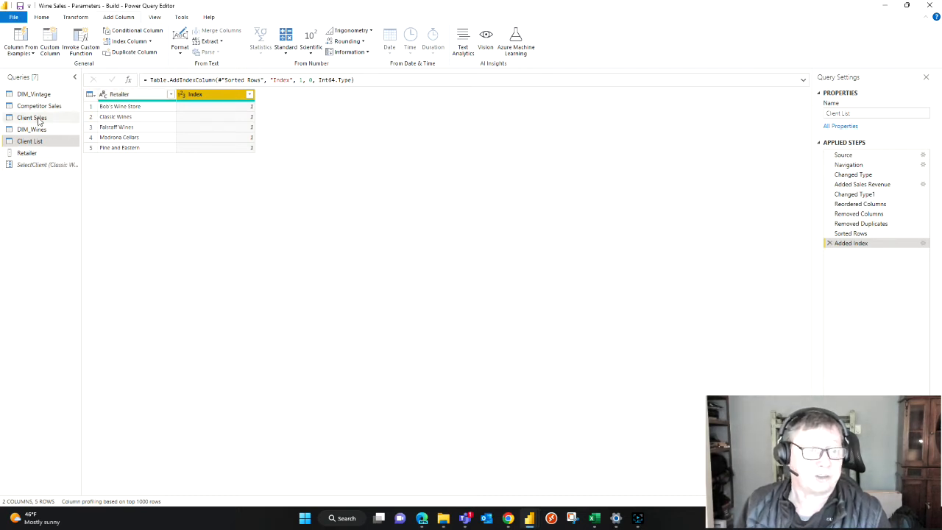
# Step: Filter the Client List query to rows where Retailer equals the SelectClient parameter
pyautogui.click(146, 98)
pyautogui.click(170, 95)
pyautogui.moveTo(120, 167)
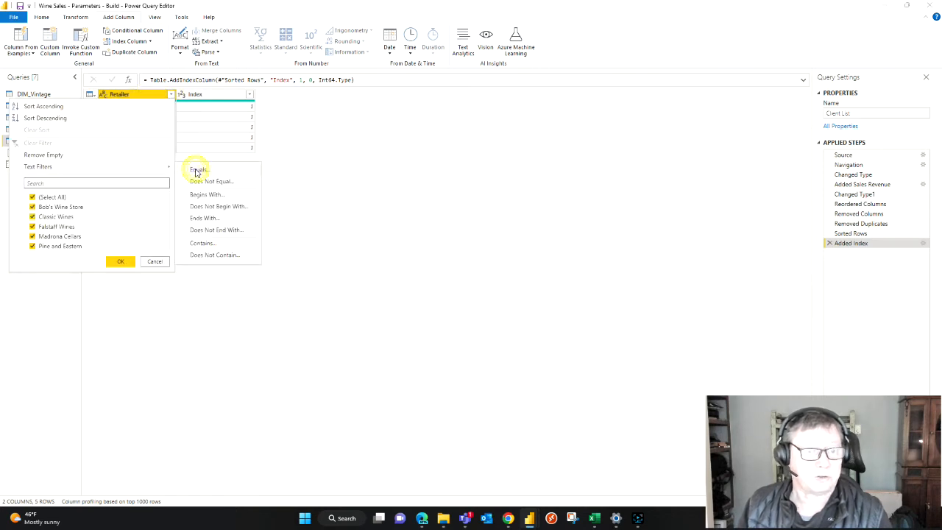
pyautogui.click(196, 171)
pyautogui.click(410, 254)
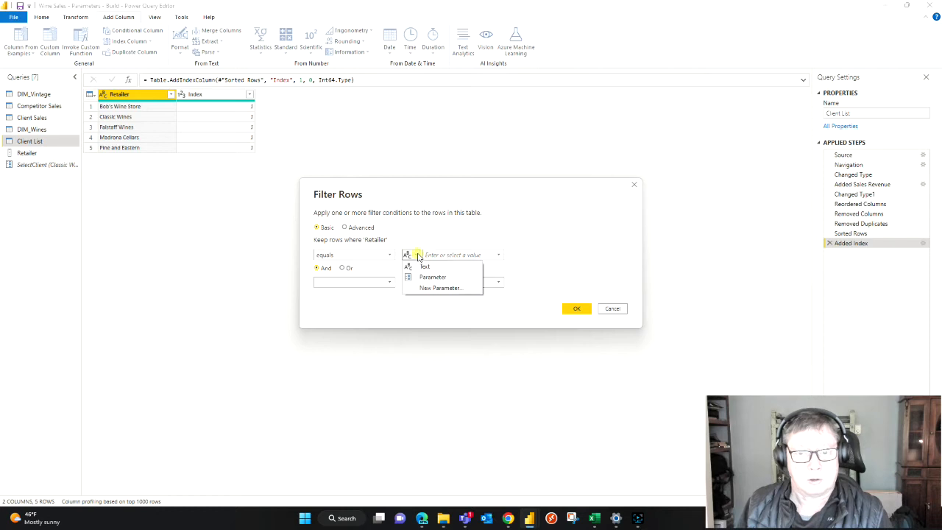
pyautogui.click(423, 277)
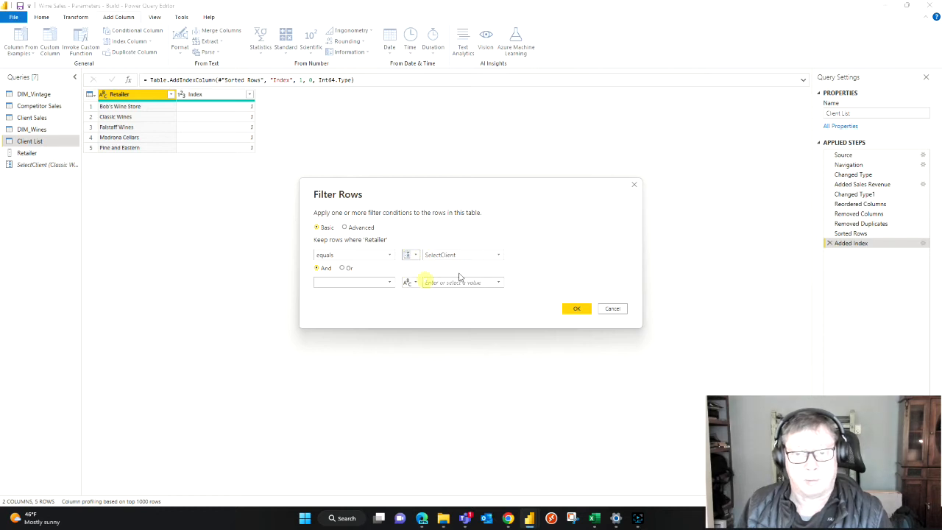
pyautogui.click(577, 308)
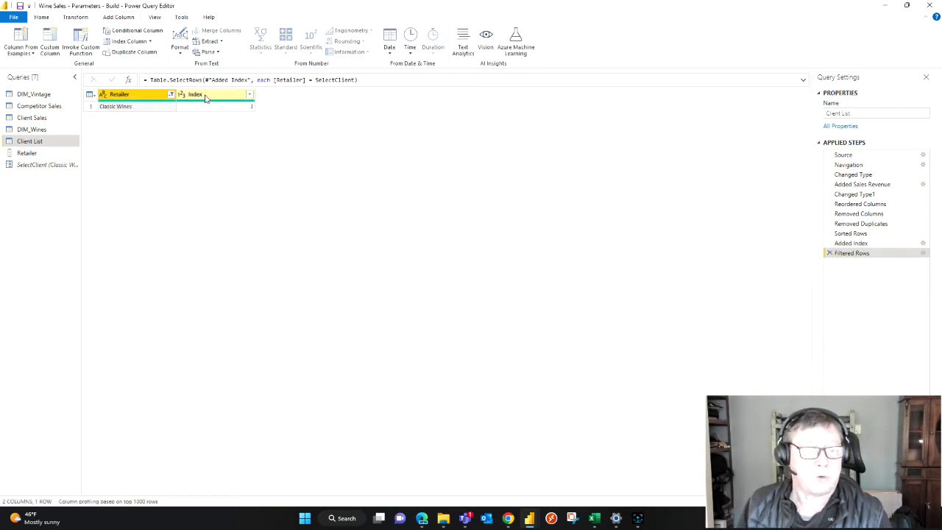
# Step: Rename the Index column in the Client List query to IsSelected
pyautogui.rightClick(205, 99)
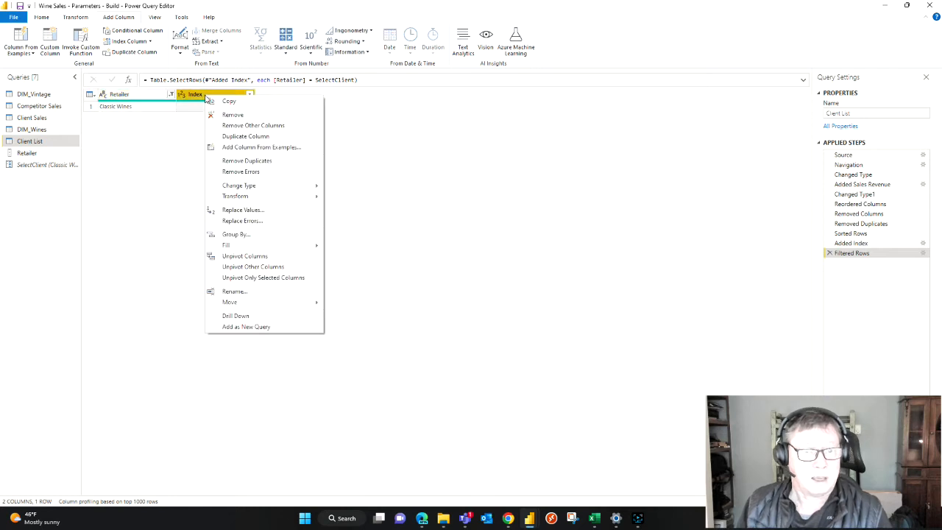
pyautogui.click(244, 291)
pyautogui.press('BackSpace')
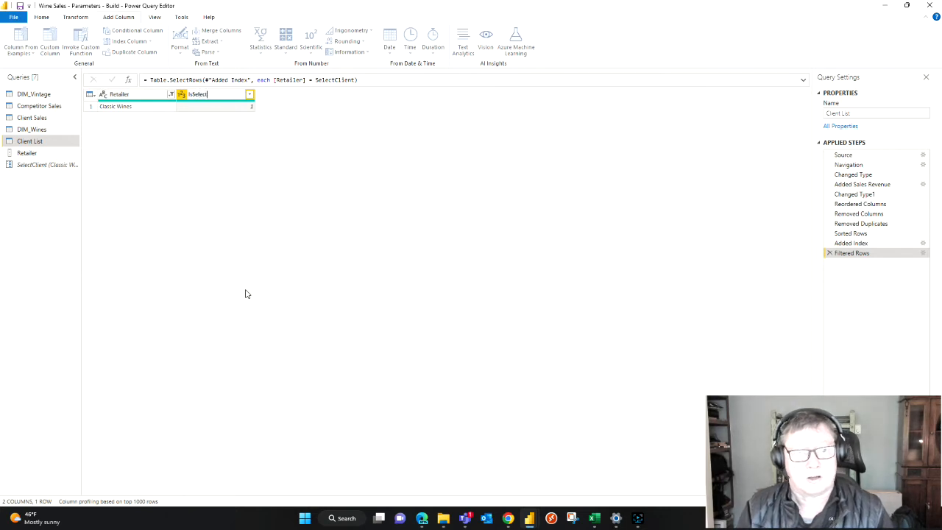
pyautogui.press('Return')
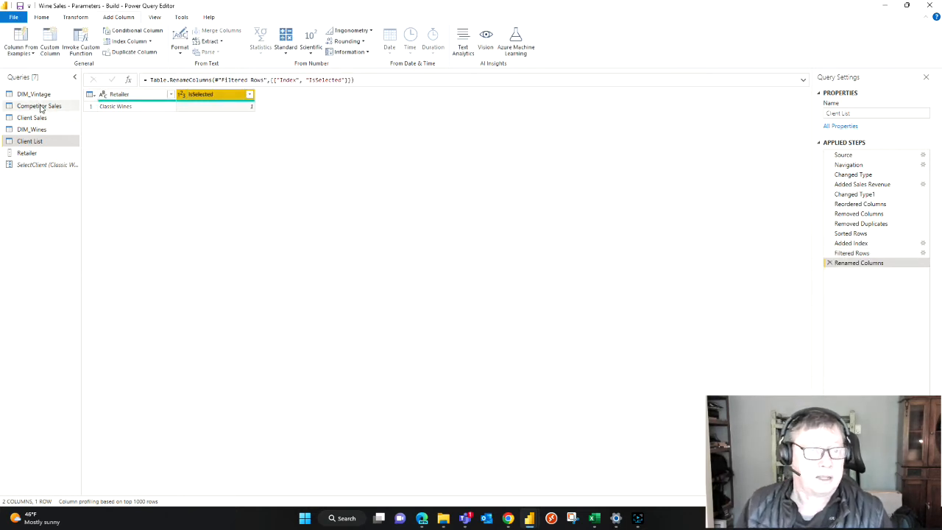
# Step: Disable loading of the Client List query into the report
pyautogui.click(37, 106)
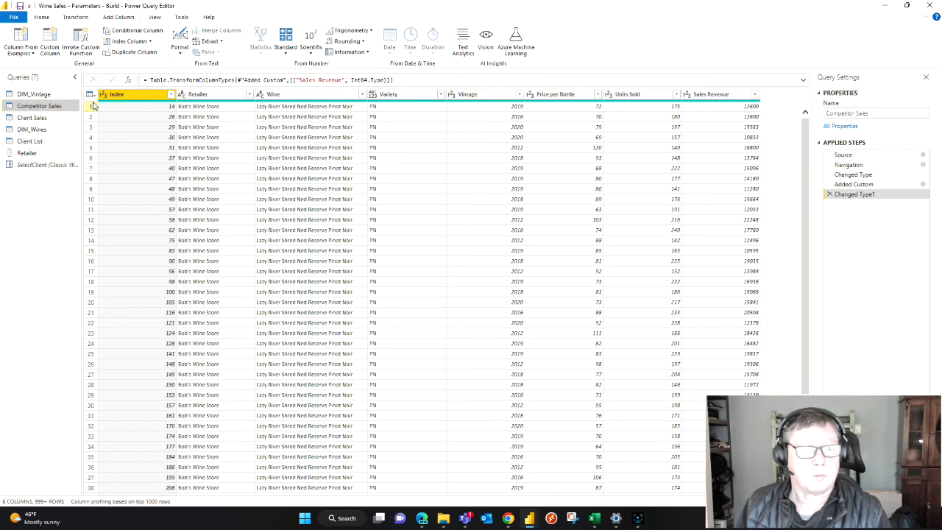
pyautogui.rightClick(44, 146)
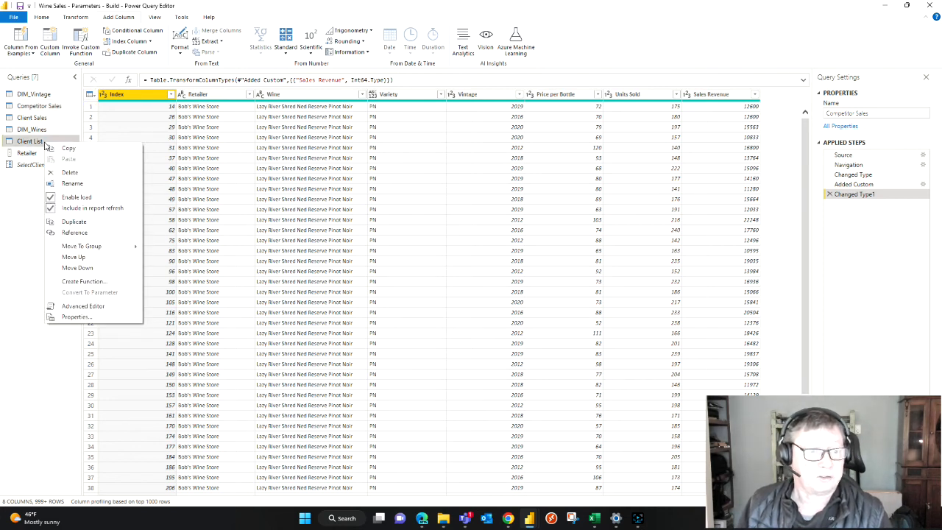
pyautogui.click(68, 197)
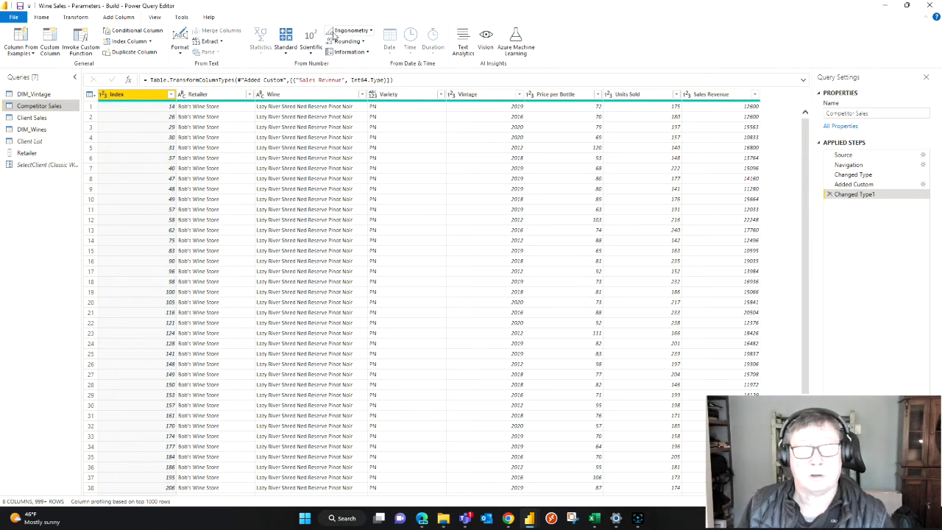
# Step: Merge the Competitor Sales query with Client List, matching on Retailer with a left outer join
pyautogui.click(44, 19)
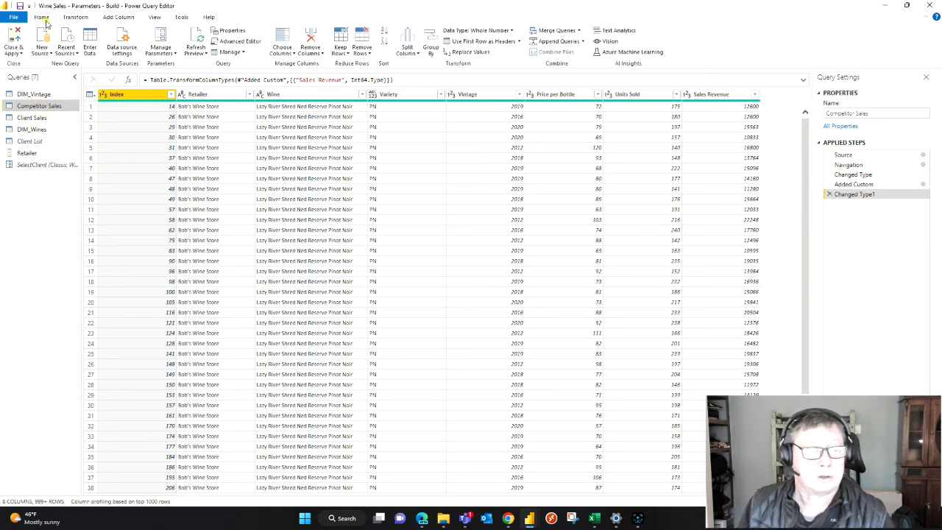
pyautogui.click(552, 30)
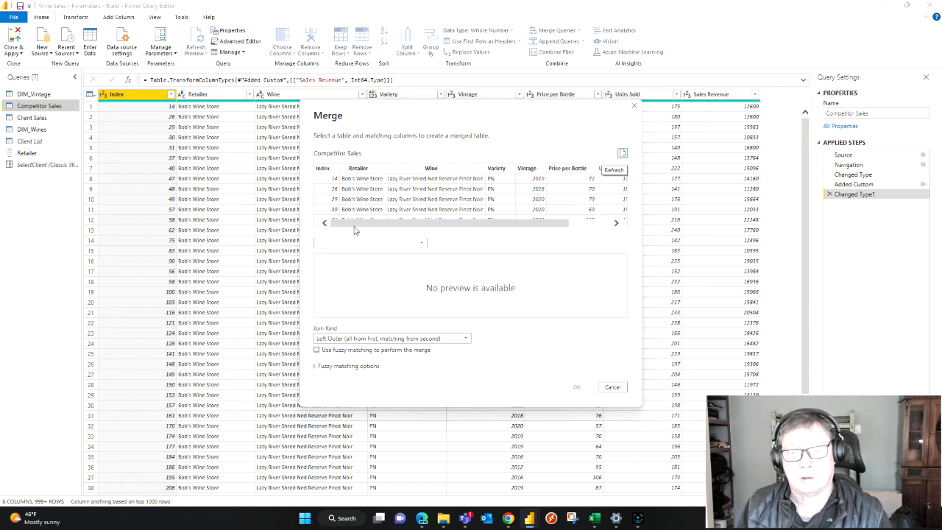
pyautogui.click(359, 175)
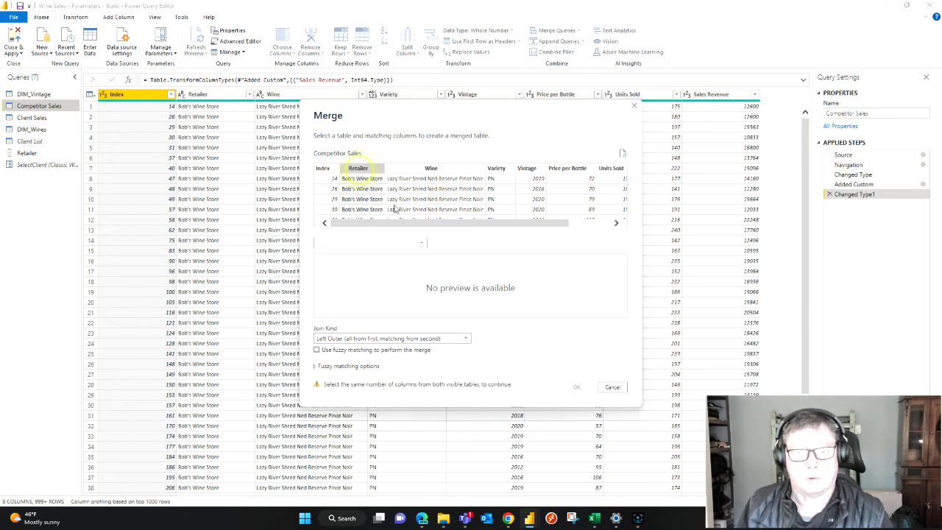
pyautogui.click(423, 244)
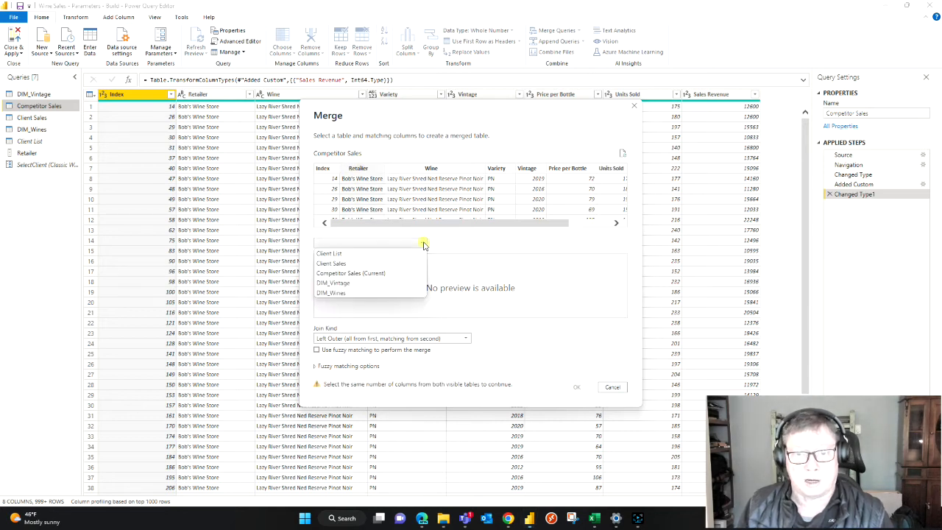
pyautogui.click(355, 254)
pyautogui.click(327, 258)
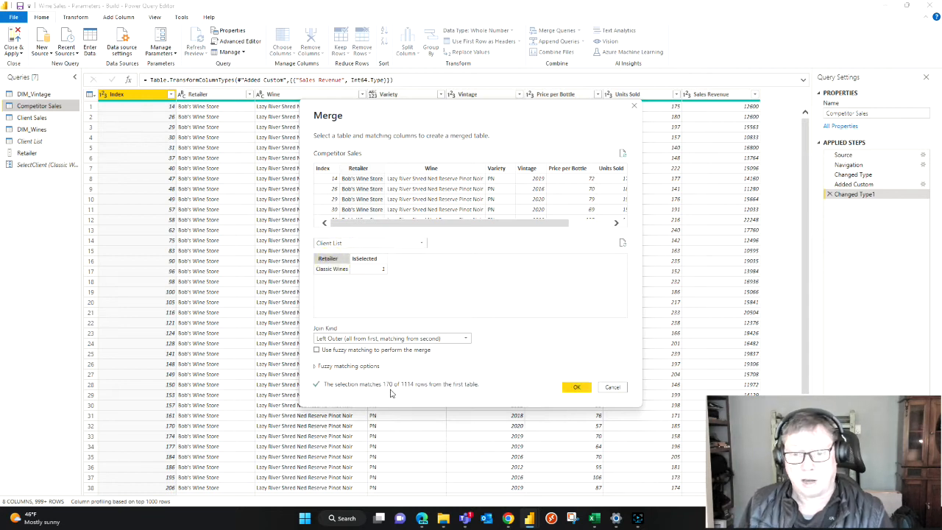
pyautogui.click(578, 387)
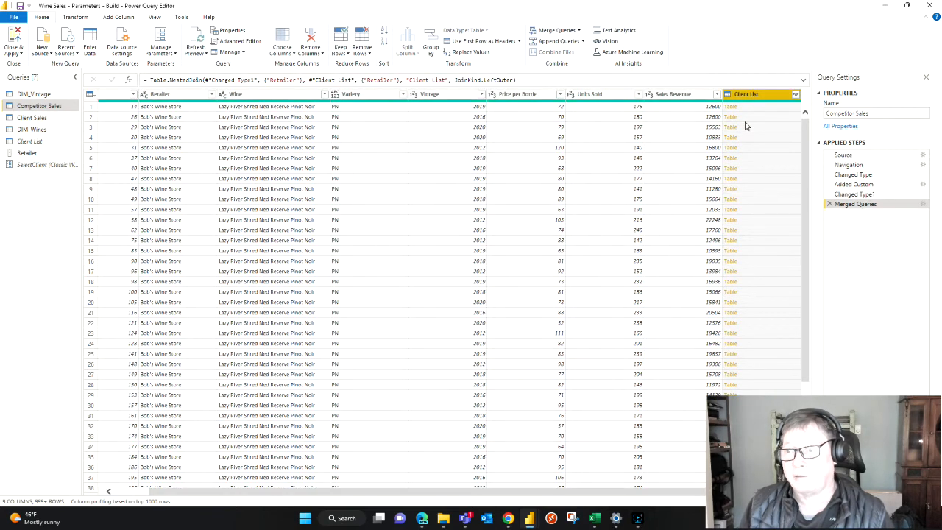
# Step: Expand the merged Client List column to only IsSelected, without the original column name as prefix
pyautogui.click(796, 94)
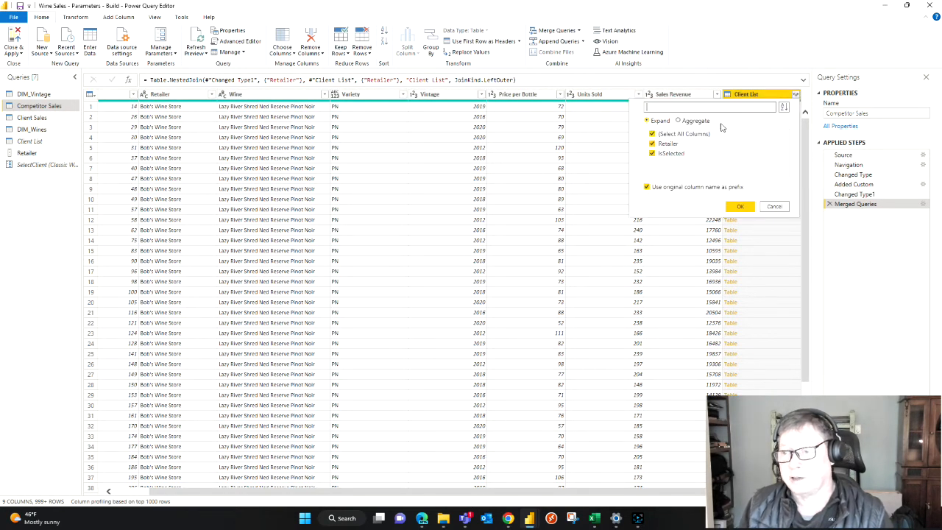
pyautogui.click(652, 143)
pyautogui.click(651, 135)
pyautogui.click(652, 153)
pyautogui.click(647, 188)
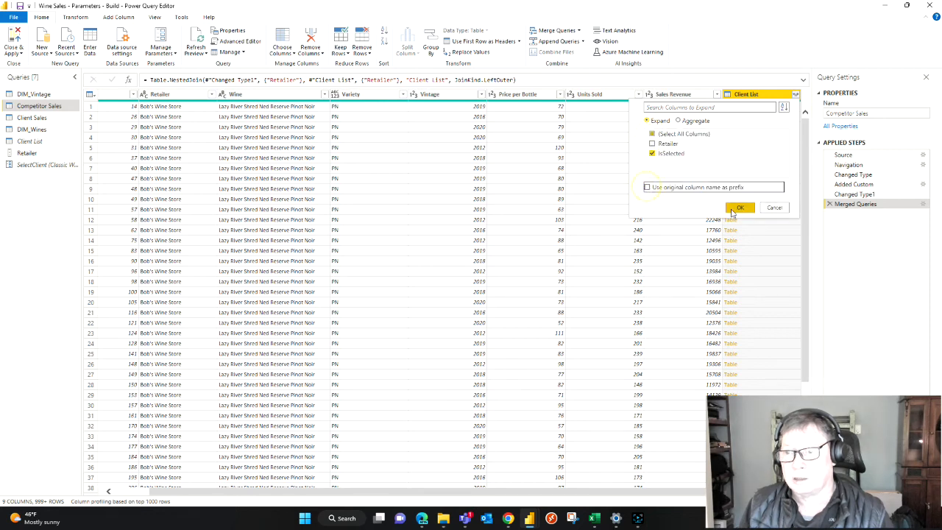
pyautogui.click(742, 210)
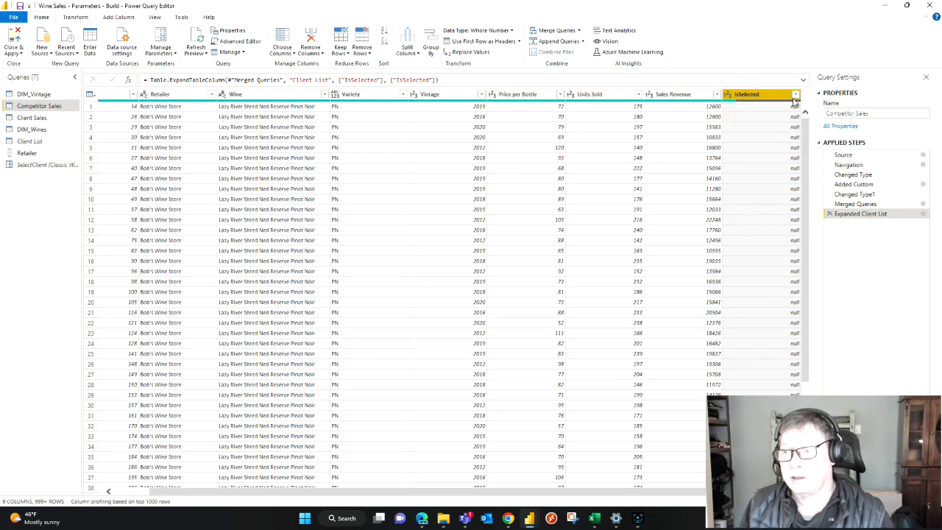
# Step: Sort the Competitor Sales rows by IsSelected in descending order
pyautogui.click(796, 95)
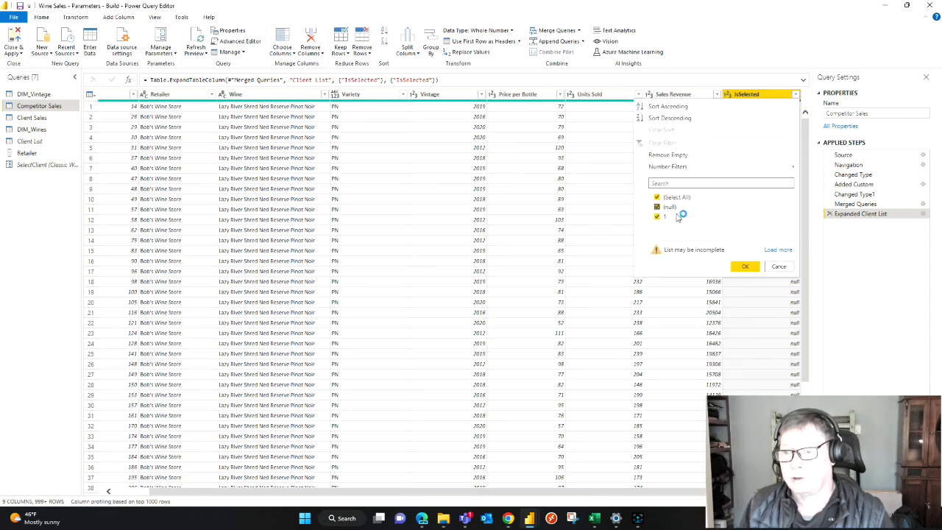
pyautogui.click(677, 119)
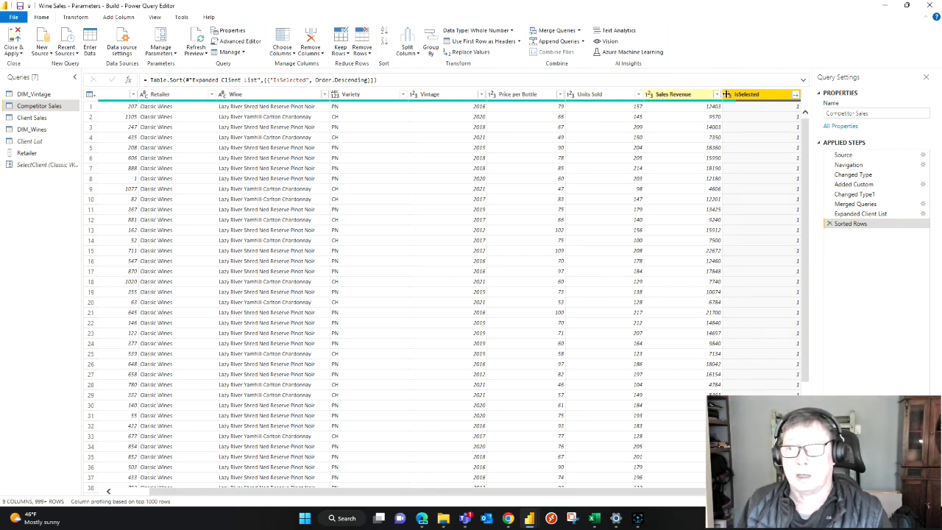
pyautogui.click(726, 94)
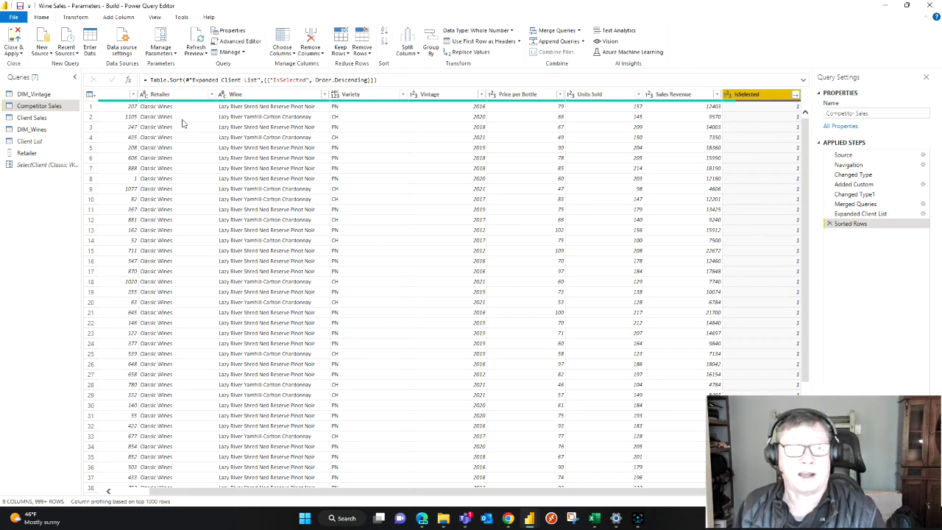
# Step: Add a conditional column named "Client / Other" to Competitor Sales that outputs Client when IsSelected equals 1
pyautogui.click(119, 17)
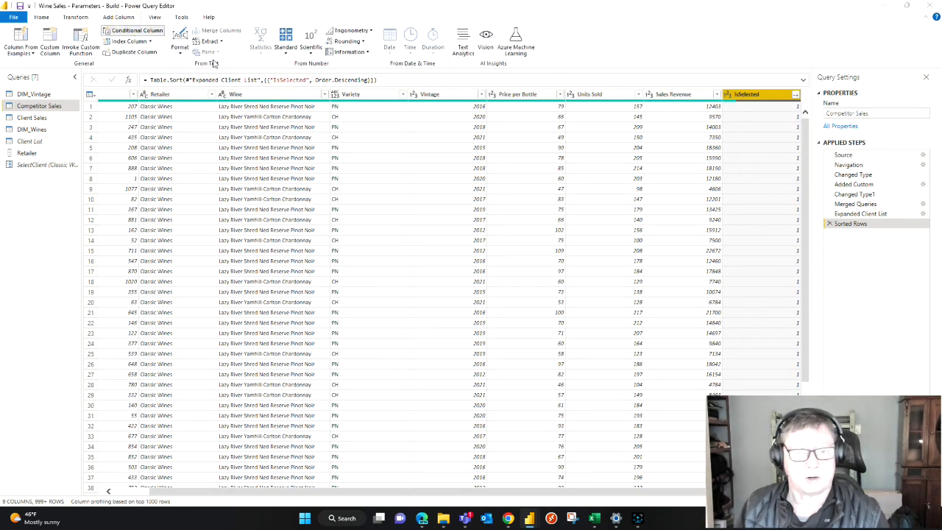
pyautogui.click(134, 30)
pyautogui.moveTo(313, 215); pyautogui.dragTo(237, 219)
pyautogui.write('Client / Oth')
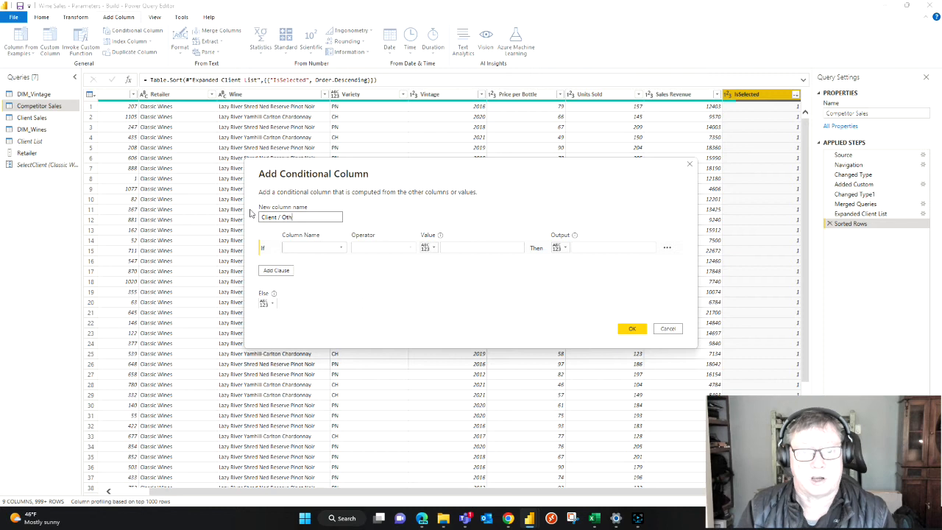
pyautogui.click(341, 247)
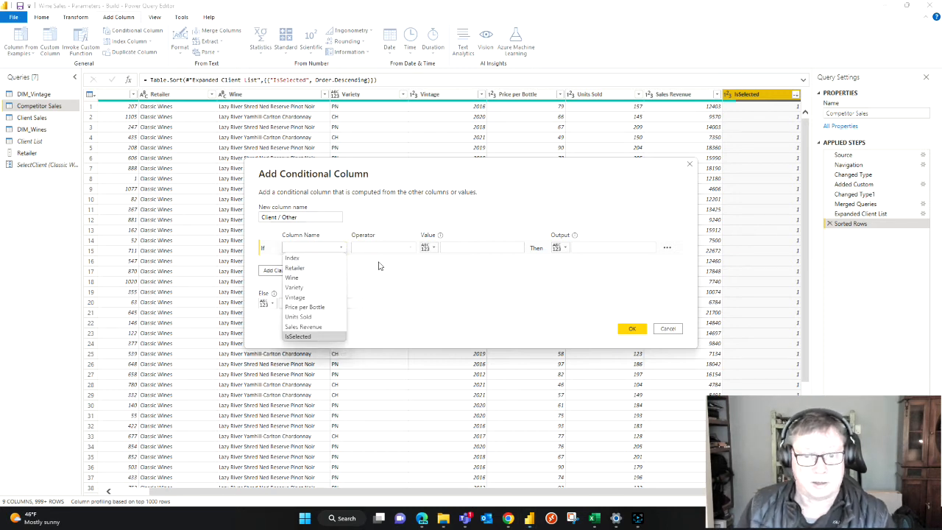
pyautogui.click(330, 337)
pyautogui.click(481, 246)
pyautogui.write('1')
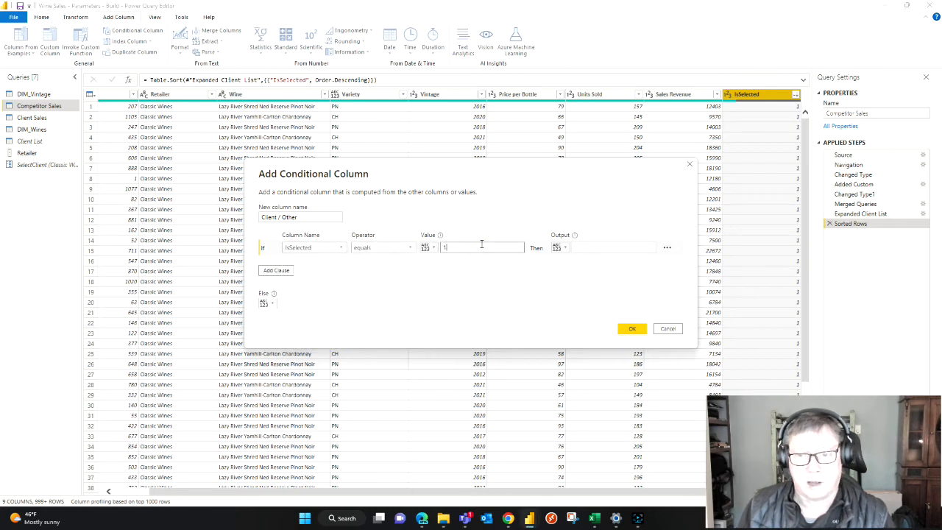
pyautogui.click(590, 246)
pyautogui.write('C')
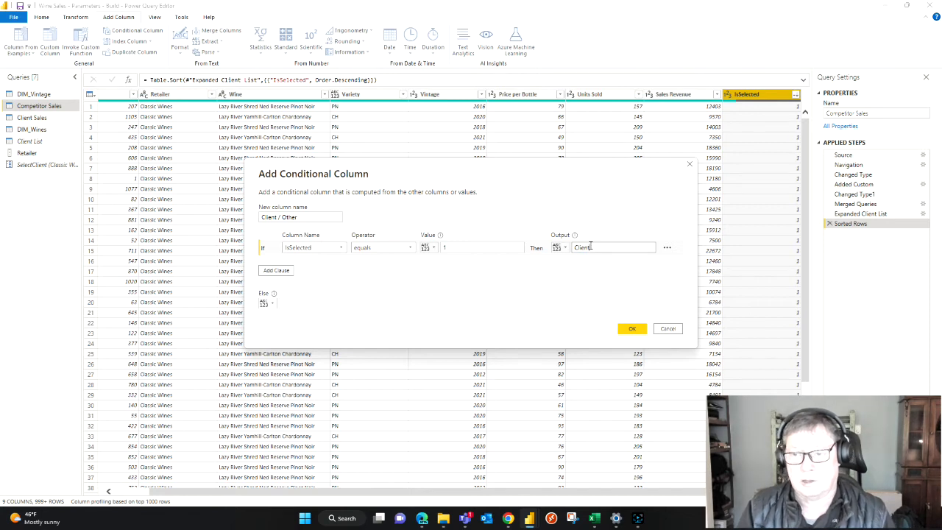
pyautogui.write('lient')
pyautogui.press('Return')
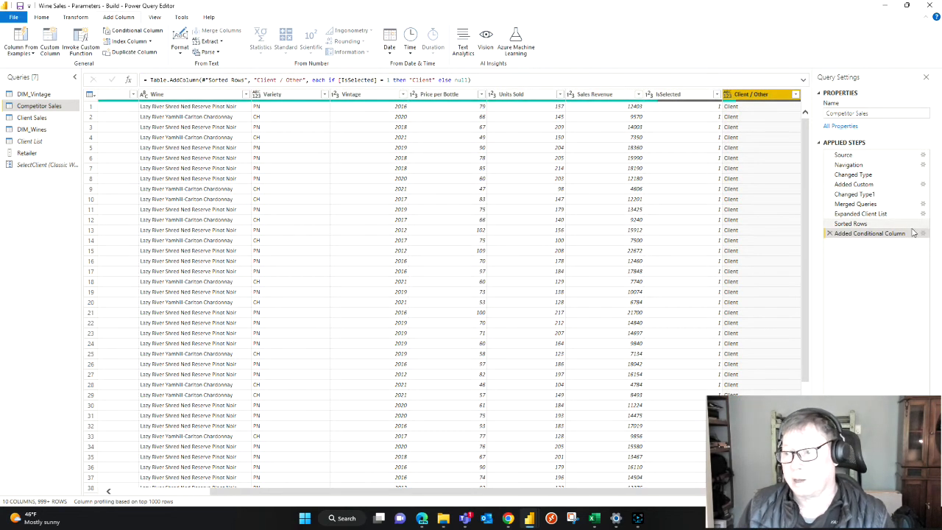
# Step: Edit the "Client / Other" conditional column to output Other in the else case, and check the column's filter values
pyautogui.click(923, 233)
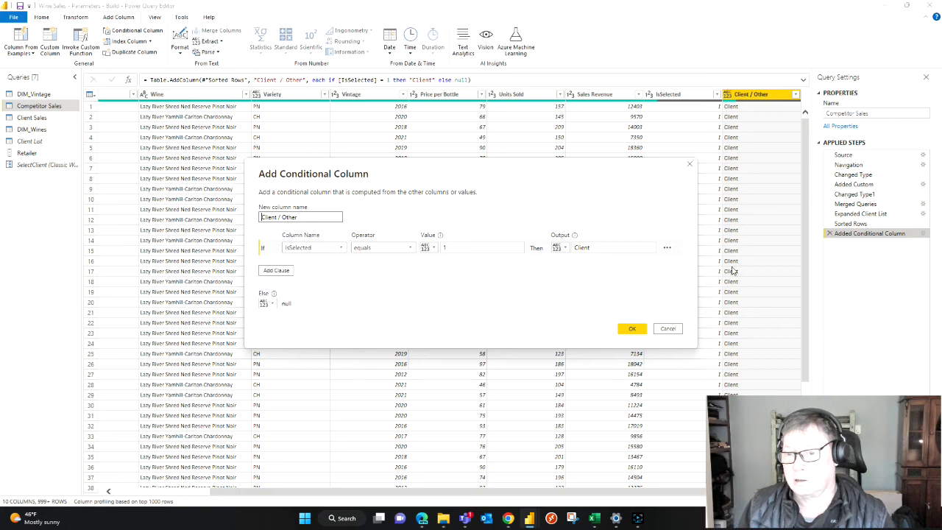
pyautogui.click(343, 304)
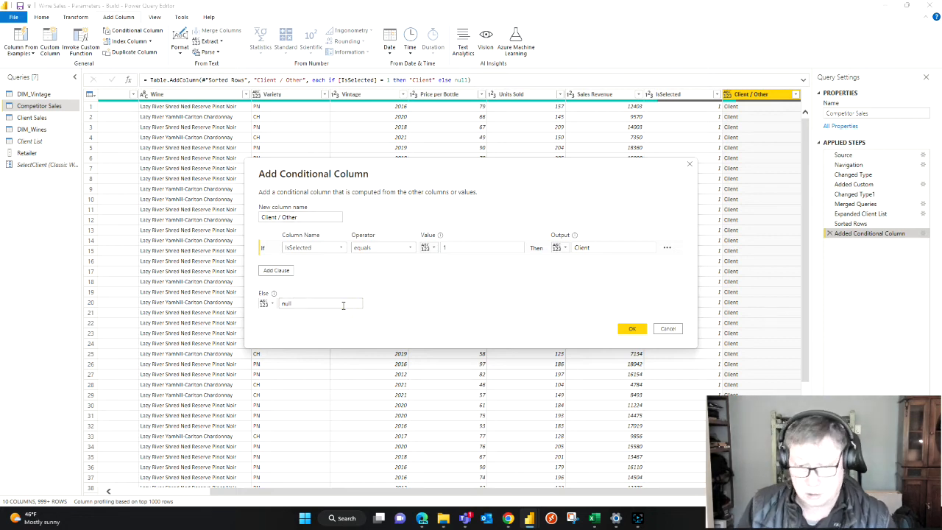
pyautogui.write('Other')
pyautogui.press('Return')
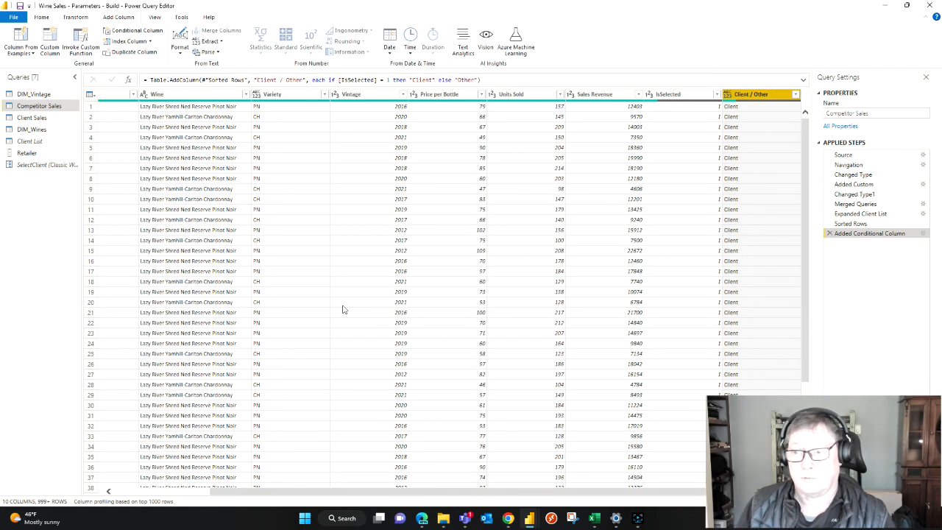
pyautogui.click(796, 95)
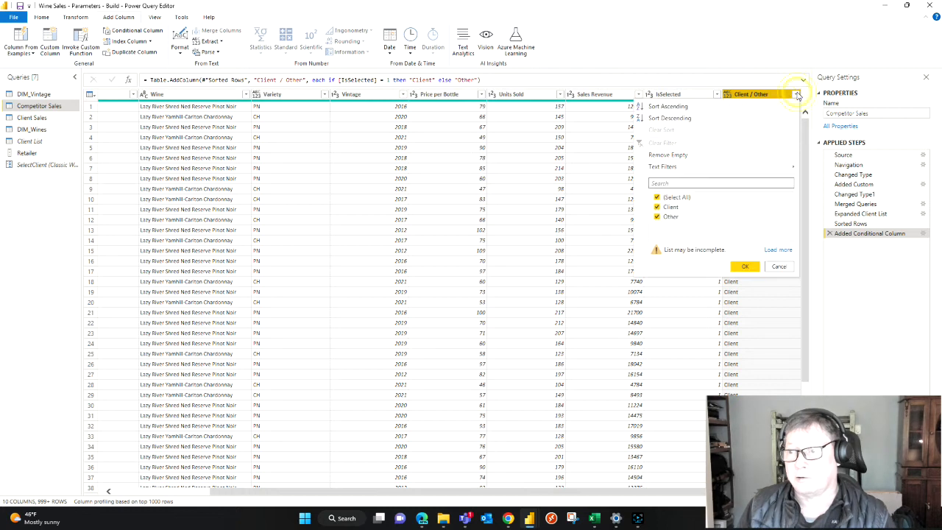
pyautogui.click(779, 267)
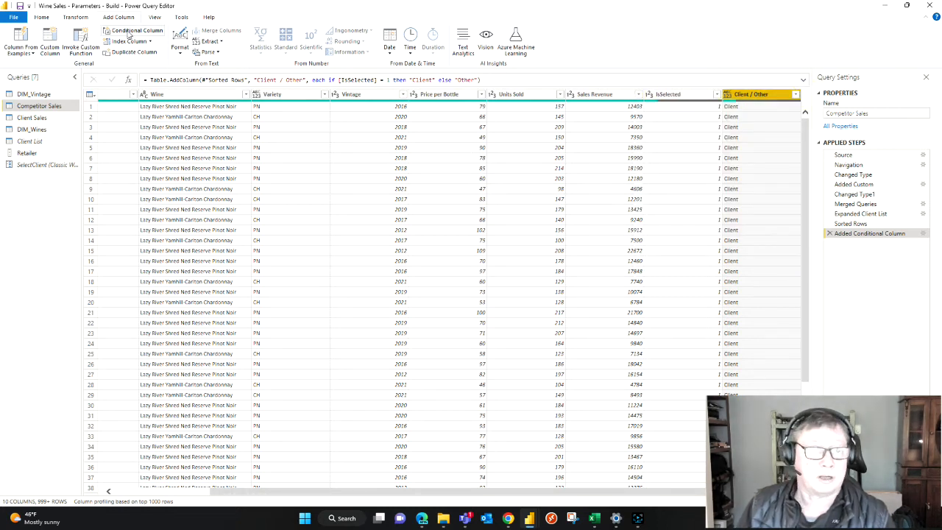
# Step: Define a second conditional column named "Client / Retailer" in Competitor Sales that outputs Client when IsSelected equals 1
pyautogui.moveTo(330, 216); pyautogui.dragTo(225, 209)
pyautogui.write('Client / Retailer')
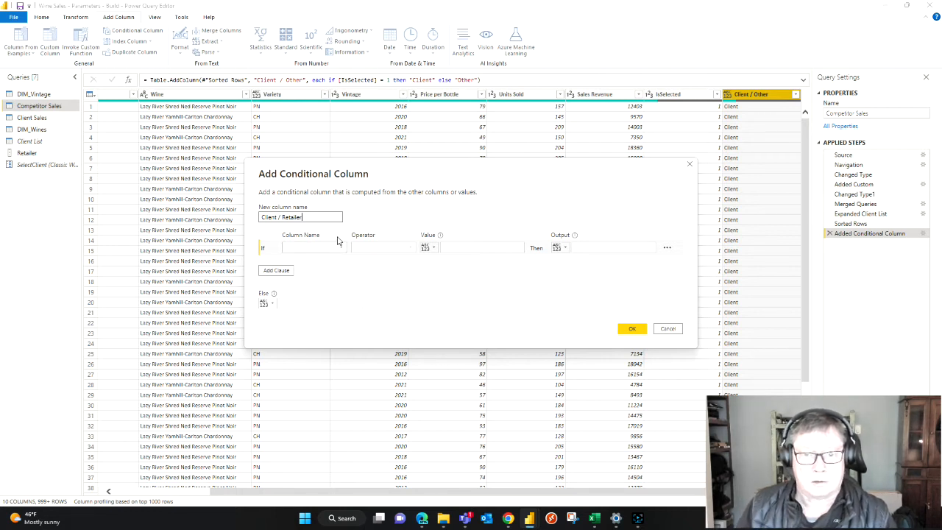
pyautogui.click(342, 248)
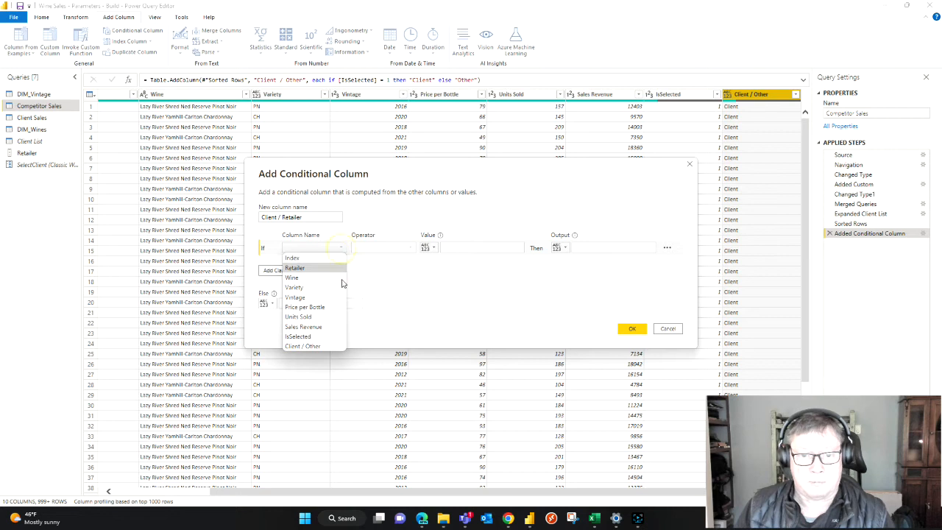
pyautogui.click(322, 341)
pyautogui.click(442, 247)
pyautogui.write('1')
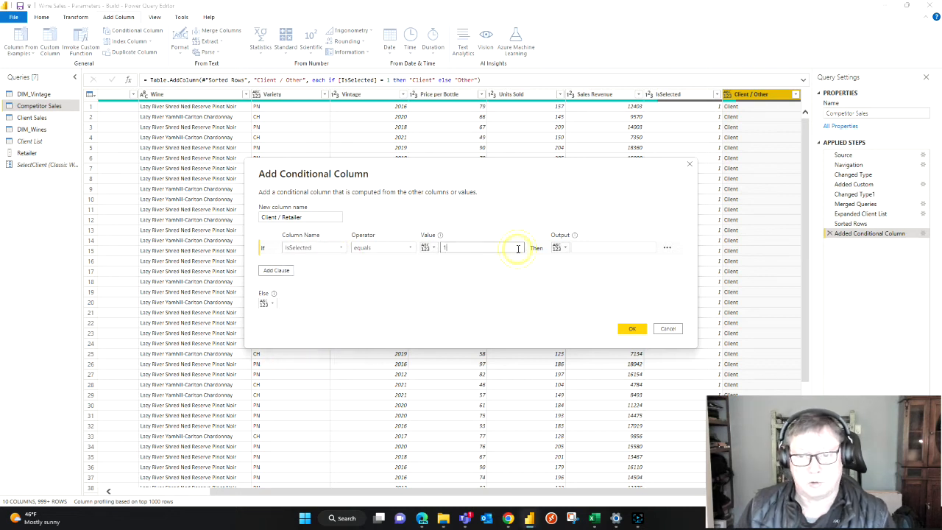
pyautogui.click(575, 247)
pyautogui.write('Client')
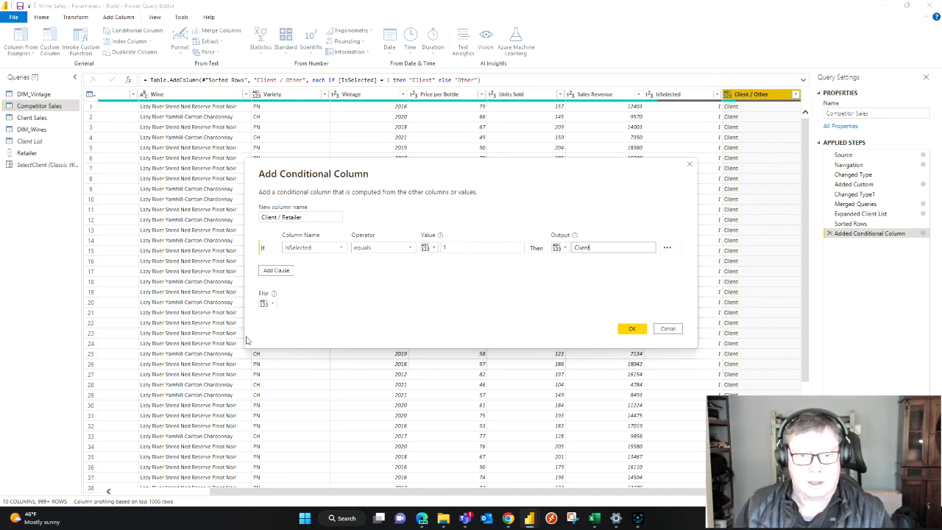
# Step: Use the Retailer column as the else result of "Client / Retailer", create the column, and check its filter values
pyautogui.click(264, 303)
pyautogui.click(292, 327)
pyautogui.click(357, 305)
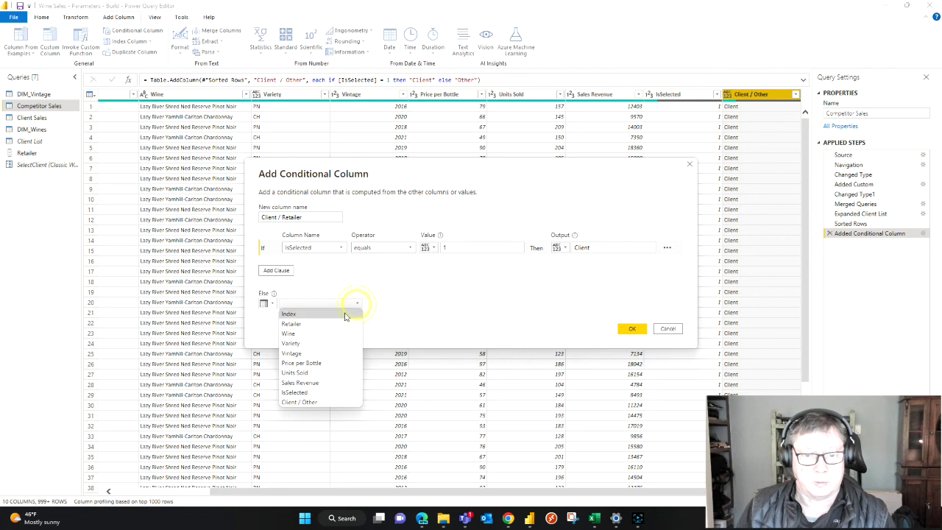
pyautogui.click(331, 324)
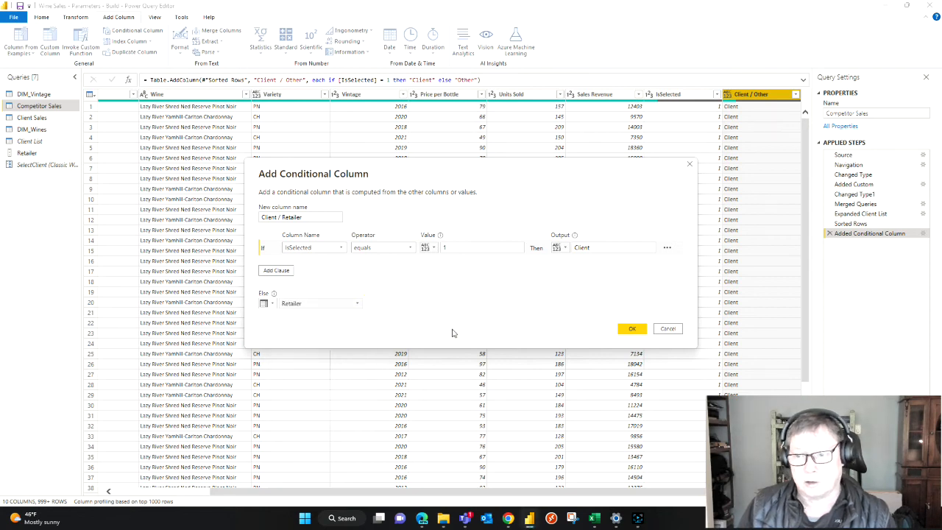
pyautogui.click(631, 328)
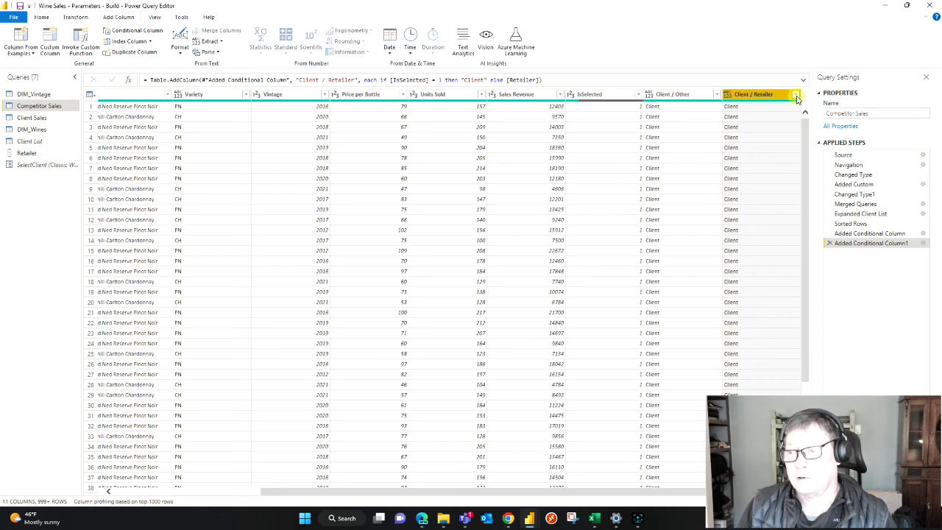
pyautogui.click(796, 95)
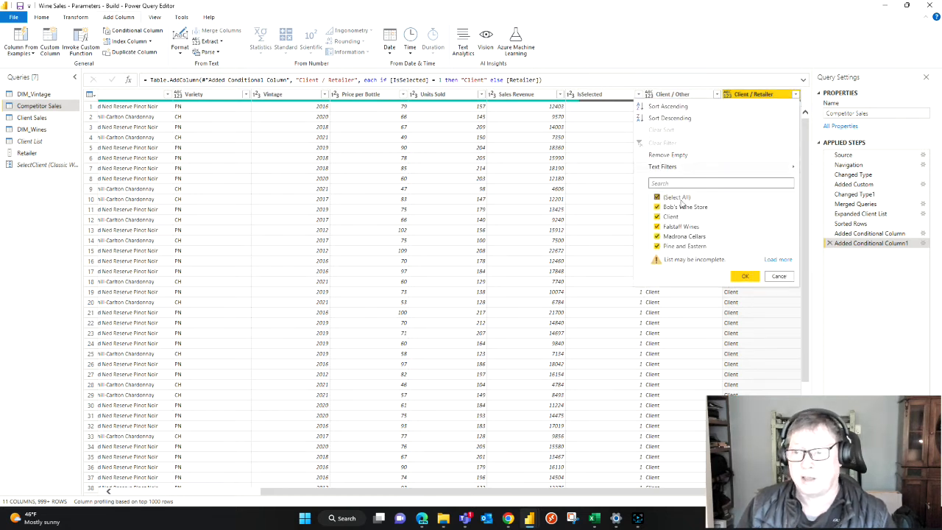
pyautogui.click(745, 276)
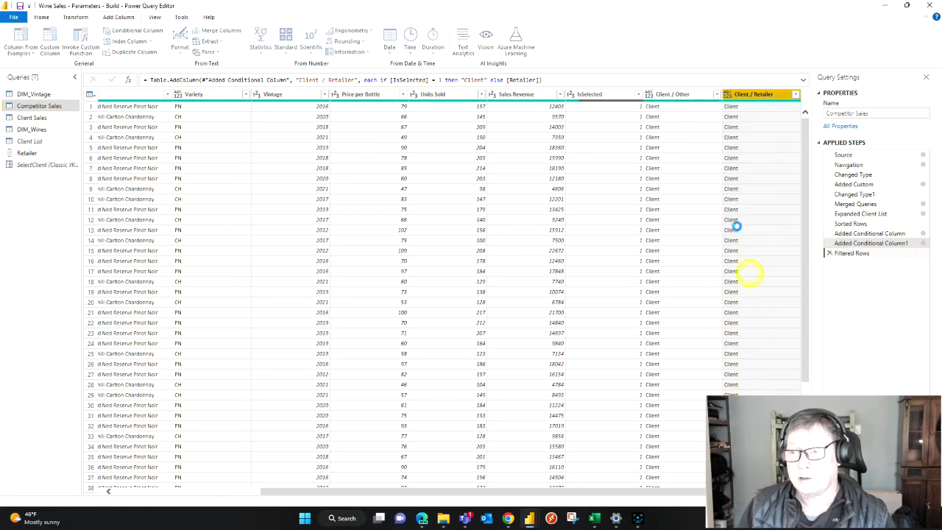
# Step: Change the "Client / Other" and "Client / Retailer" columns to Text, and apply the query changes to return to the report
pyautogui.keyDown('ctrl'); pyautogui.click(685, 95); pyautogui.keyUp('ctrl')
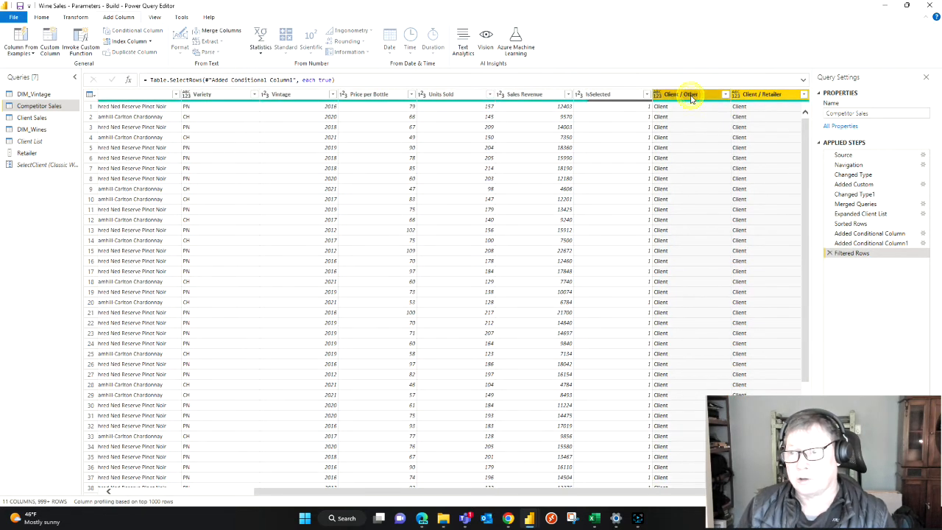
pyautogui.rightClick(692, 96)
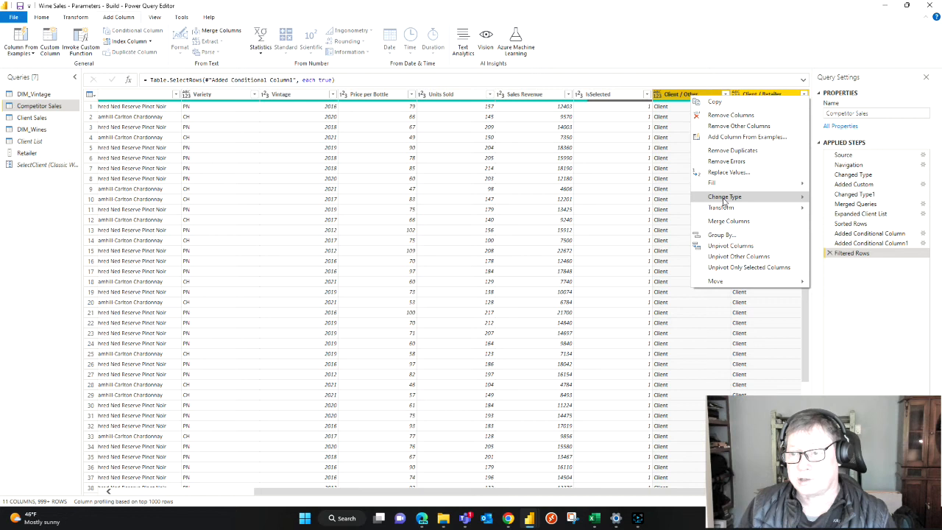
pyautogui.moveTo(725, 198)
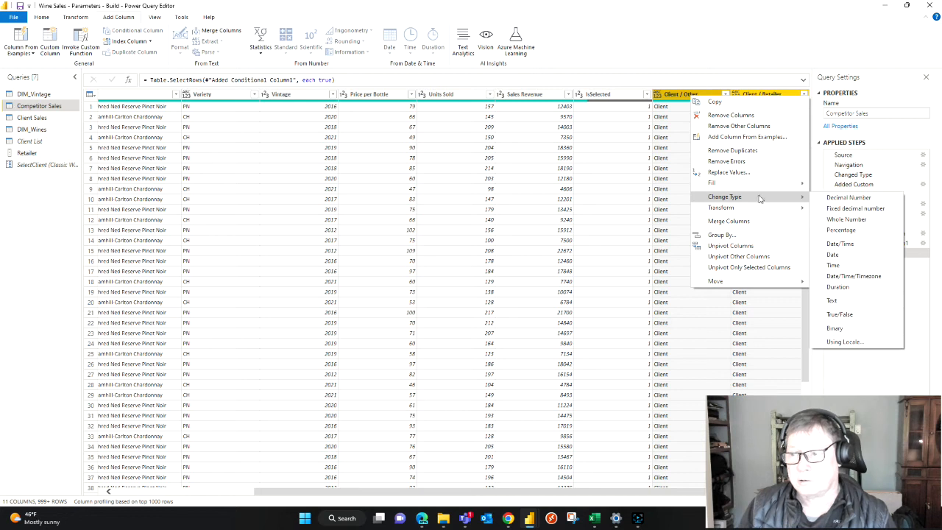
pyautogui.click(845, 300)
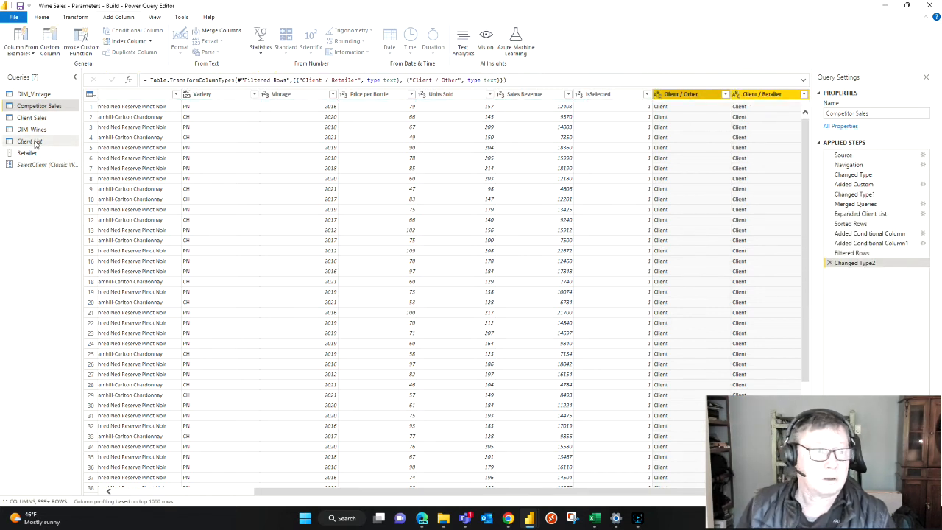
pyautogui.click(41, 17)
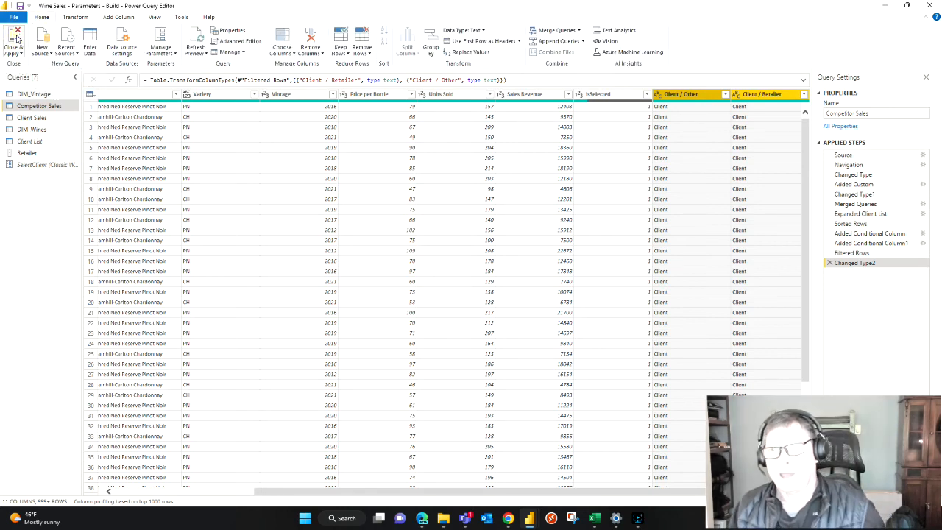
pyautogui.click(14, 40)
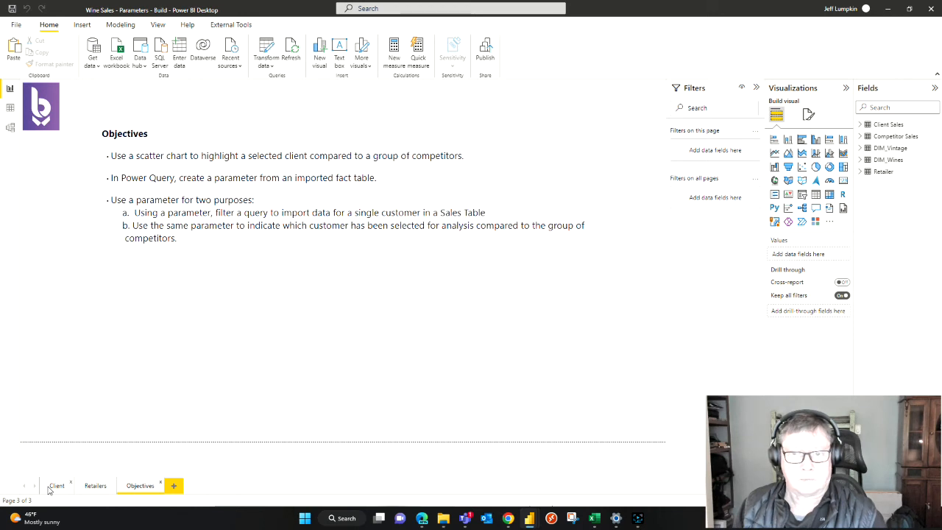
# Step: Check the Client page, and replace Retailer with "Client / Retailer" as the legend of the Retailers page's price-by-vintage scatter chart
pyautogui.click(52, 487)
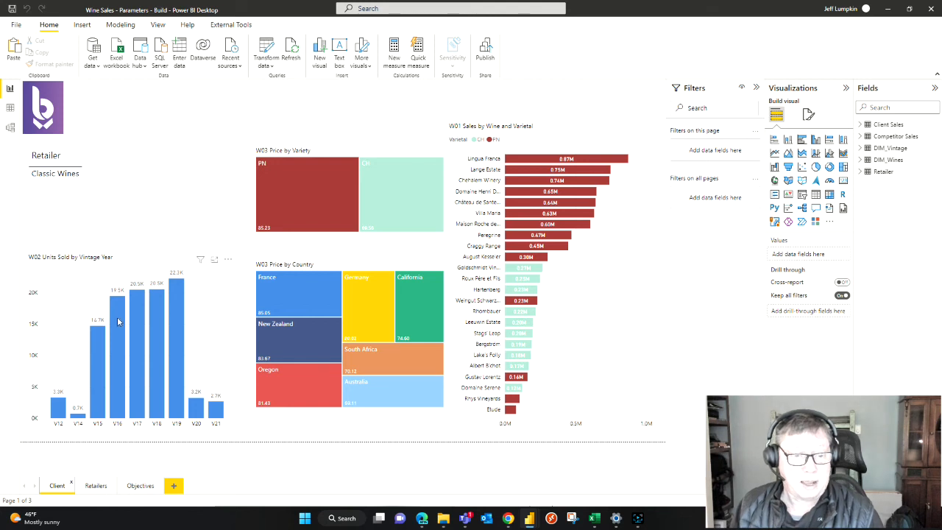
pyautogui.click(95, 486)
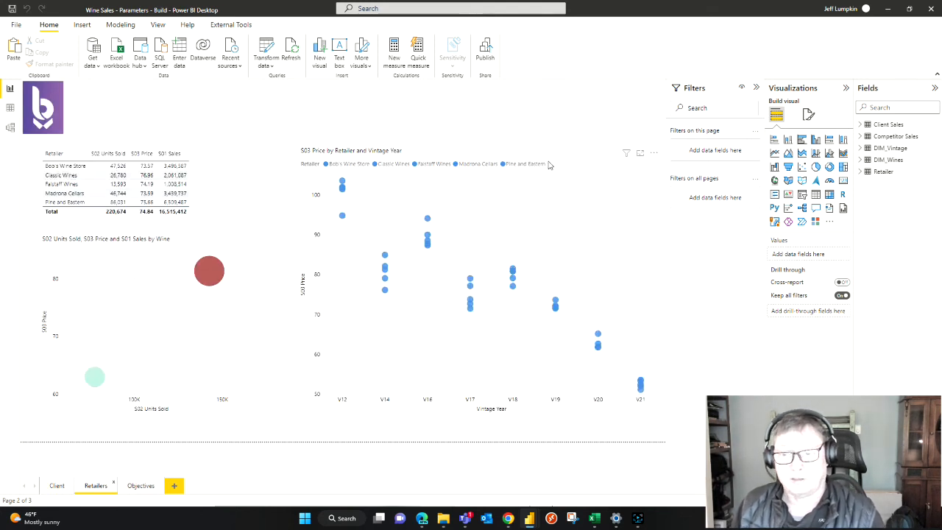
pyautogui.click(589, 153)
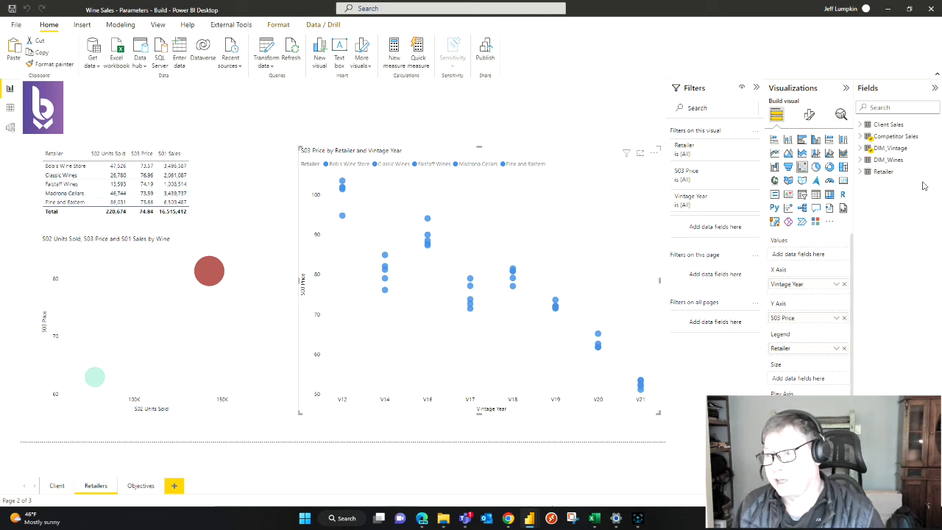
pyautogui.click(863, 137)
pyautogui.moveTo(906, 160); pyautogui.dragTo(818, 349)
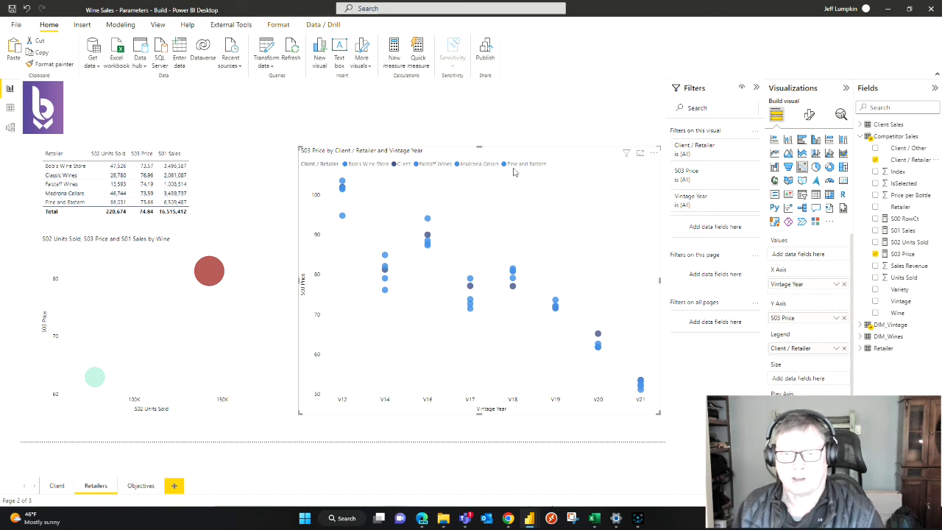
# Step: Set the Client marker color in the price-by-vintage scatter chart to the yellow theme color
pyautogui.moveTo(429, 238)
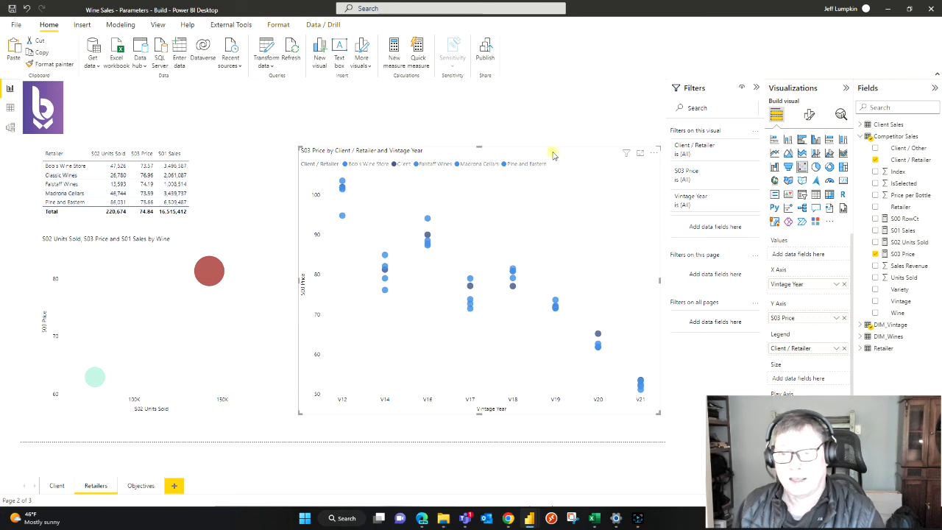
pyautogui.click(810, 116)
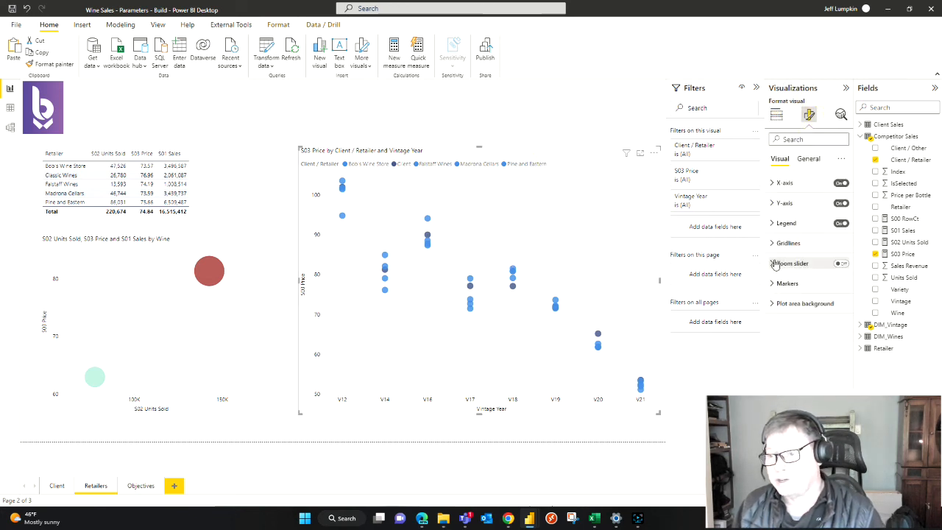
pyautogui.click(773, 284)
pyautogui.scroll(-1, 808, 258)
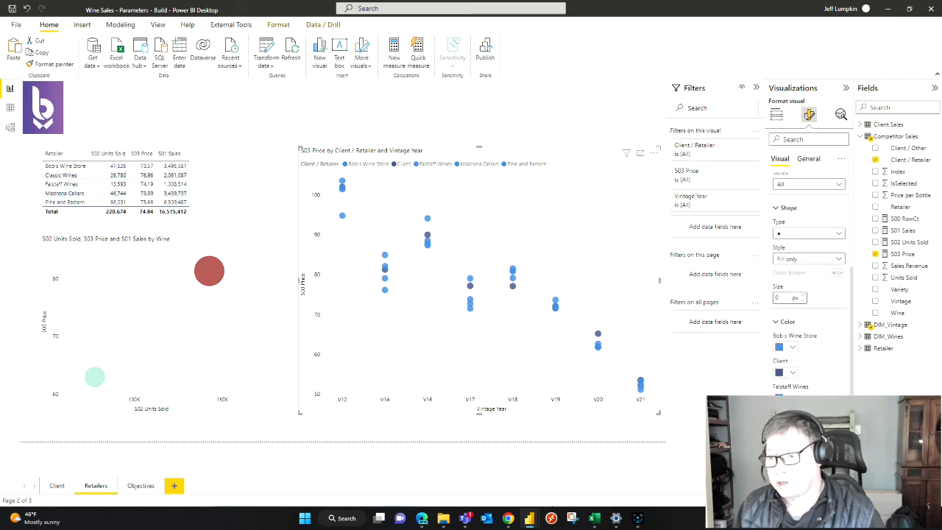
pyautogui.click(794, 375)
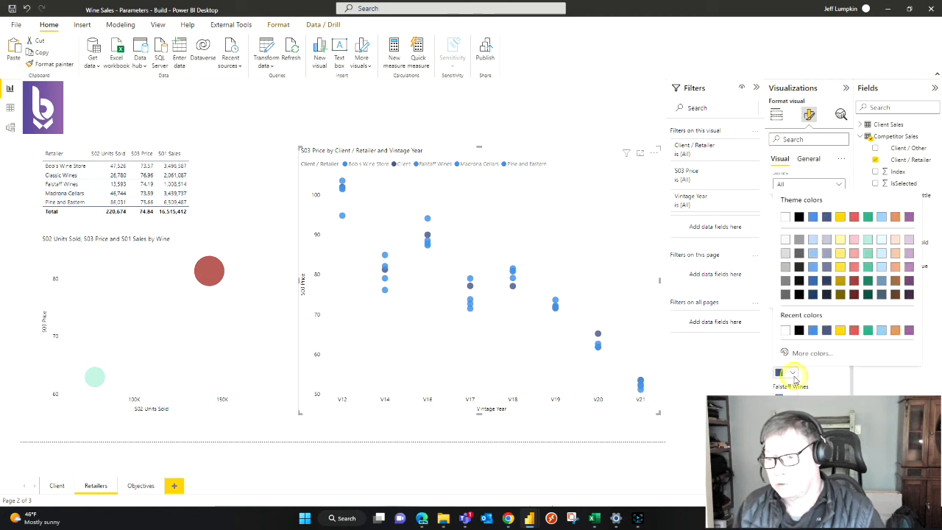
pyautogui.click(840, 218)
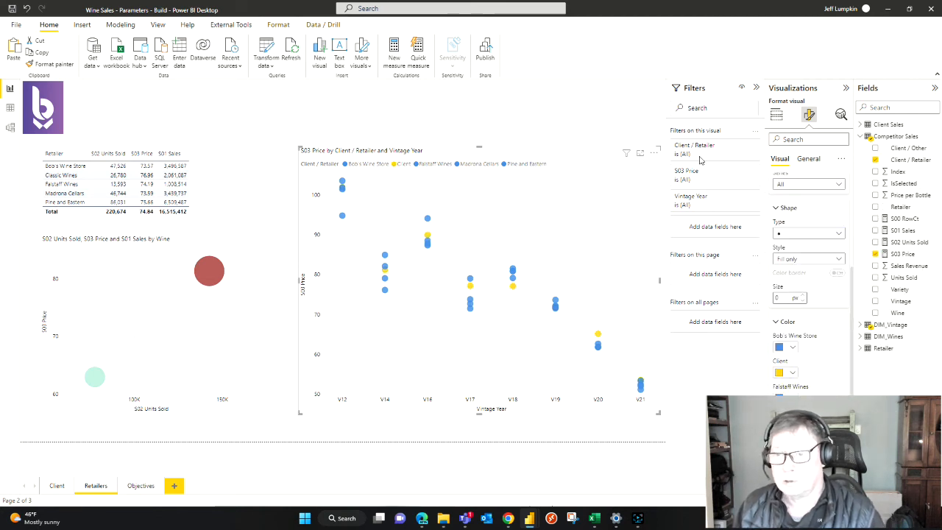
pyautogui.click(582, 117)
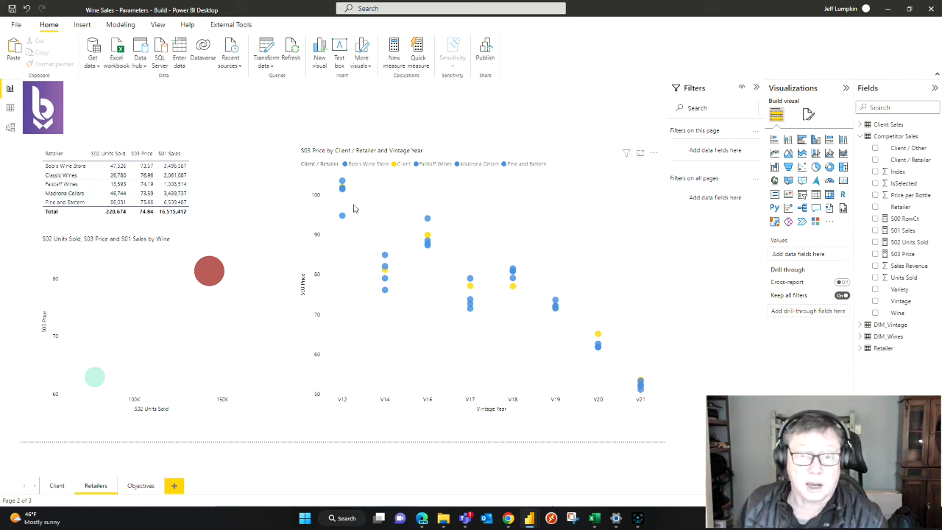
# Step: Apply Pine and Eastern as the SelectClient parameter value, and check the result on the Client and Retailers pages
pyautogui.click(287, 113)
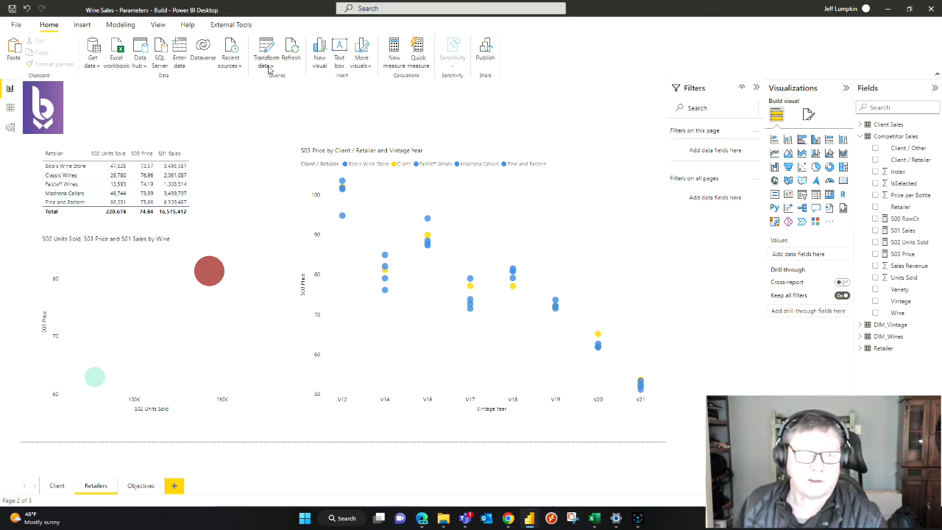
pyautogui.click(267, 67)
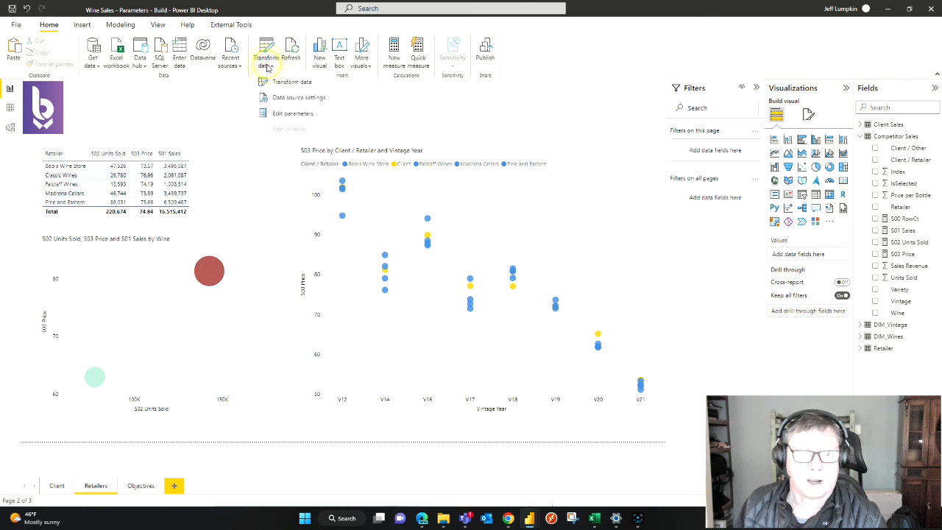
pyautogui.click(283, 112)
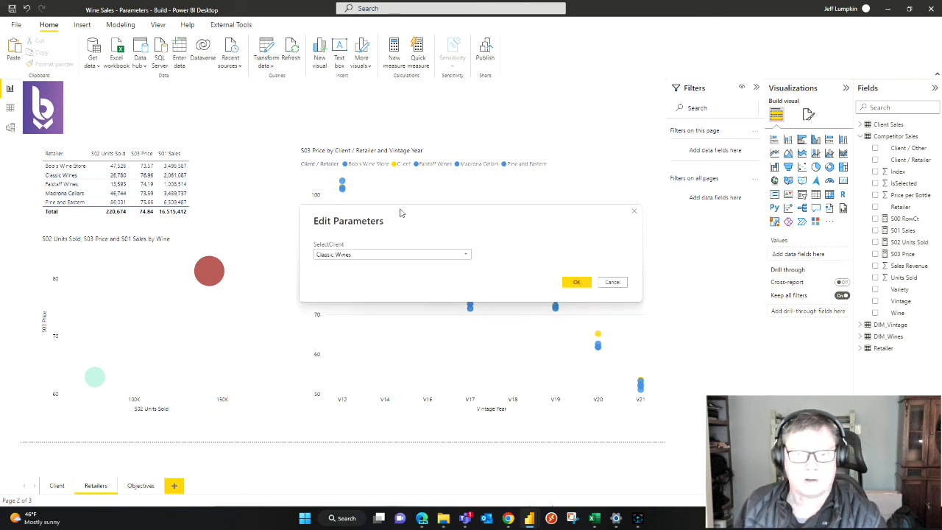
pyautogui.click(465, 254)
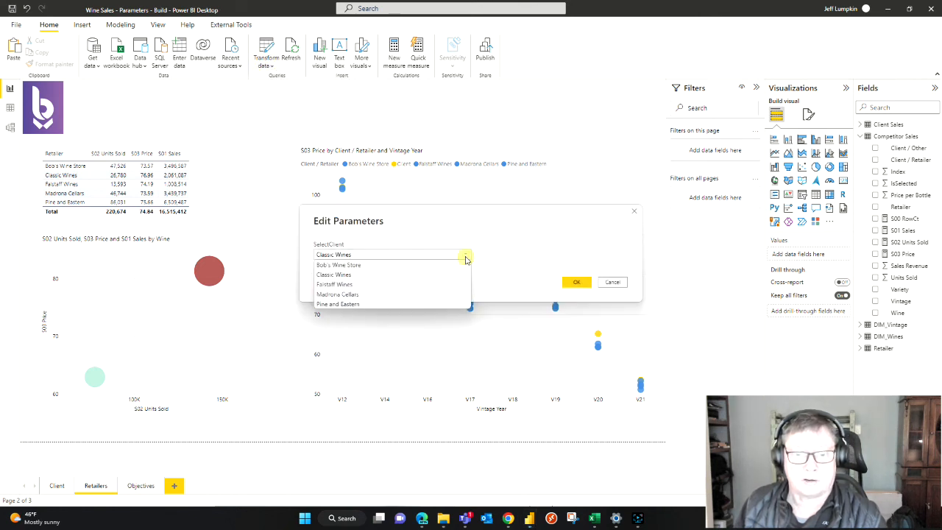
pyautogui.click(388, 304)
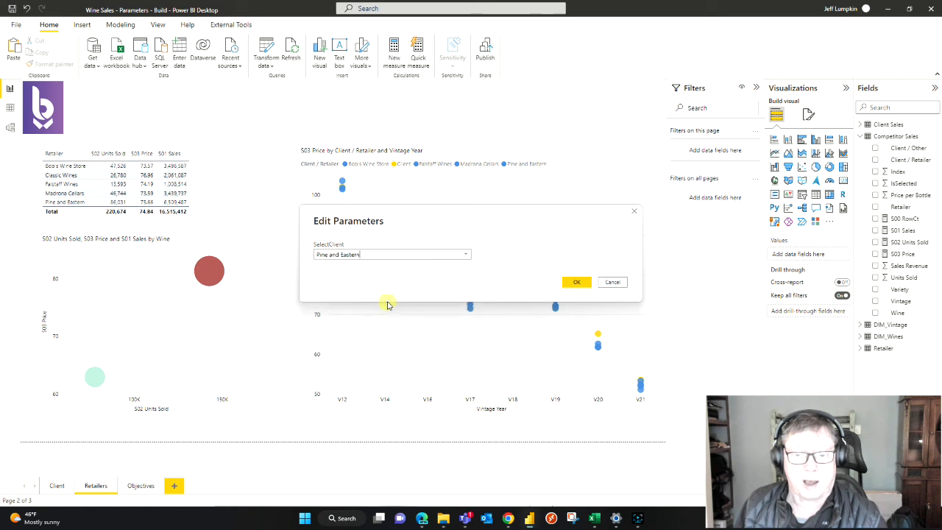
pyautogui.click(575, 284)
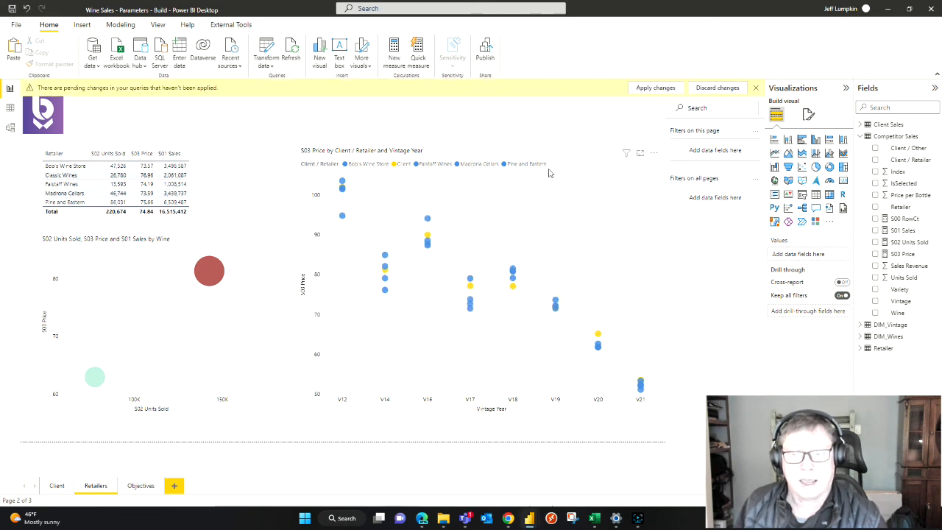
pyautogui.click(639, 88)
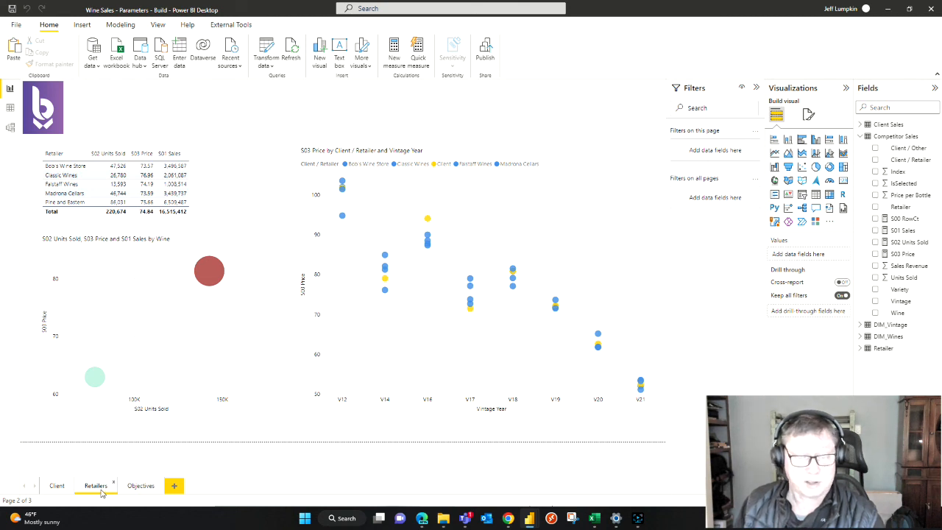
pyautogui.click(57, 486)
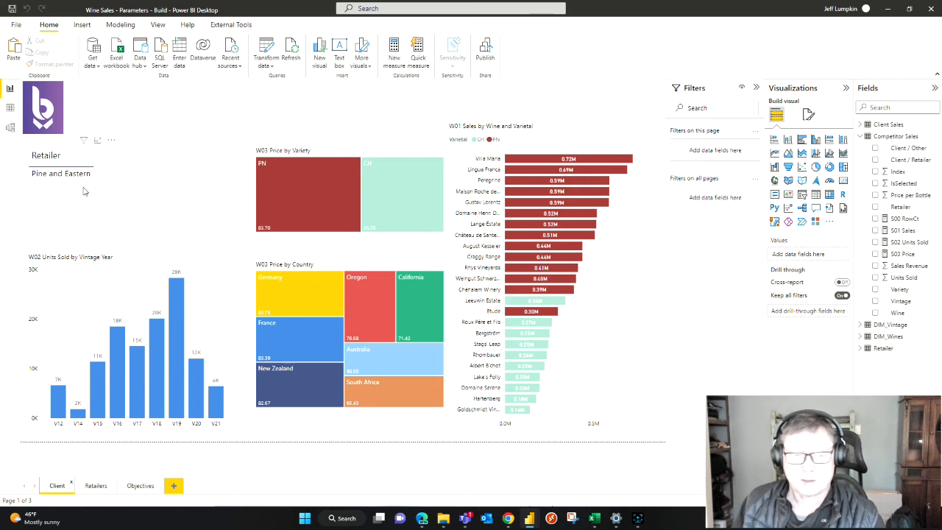
pyautogui.click(96, 486)
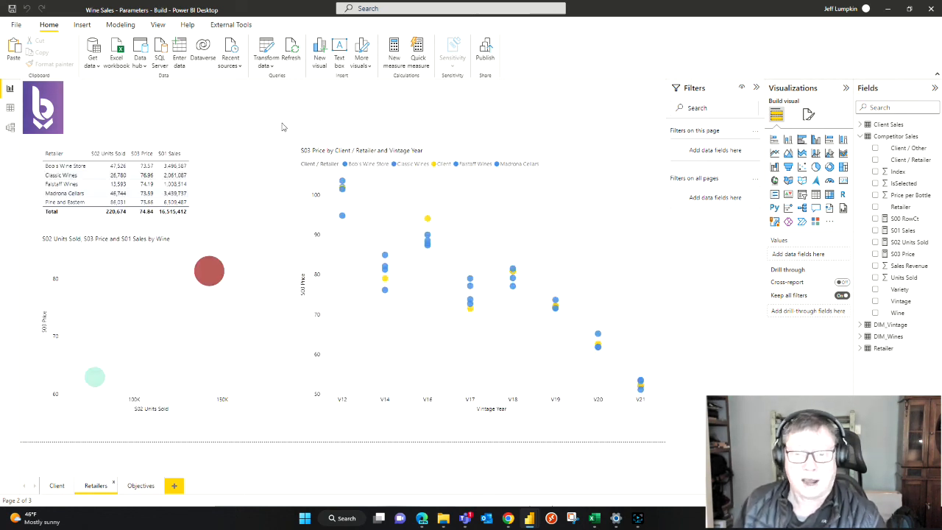